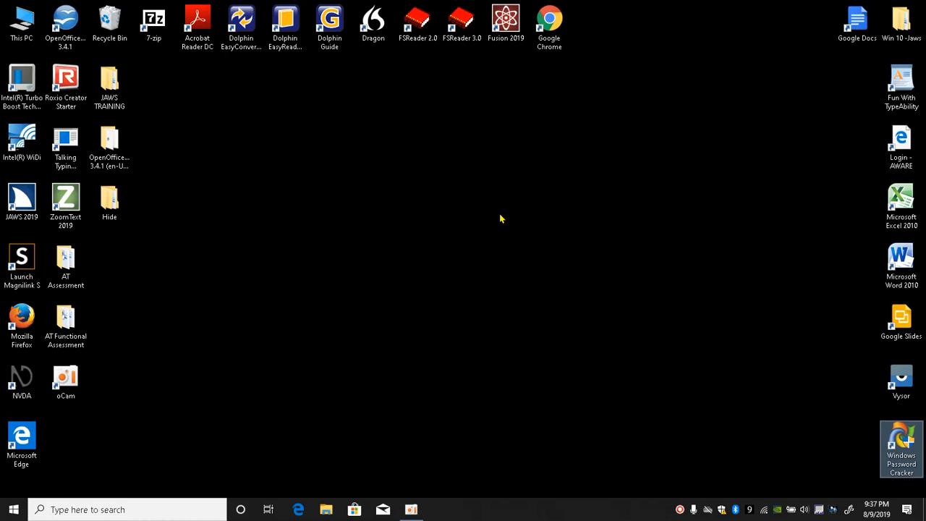
# - Enlarge the desktop icons to the large icon size
pyautogui.rightClick(458, 174)
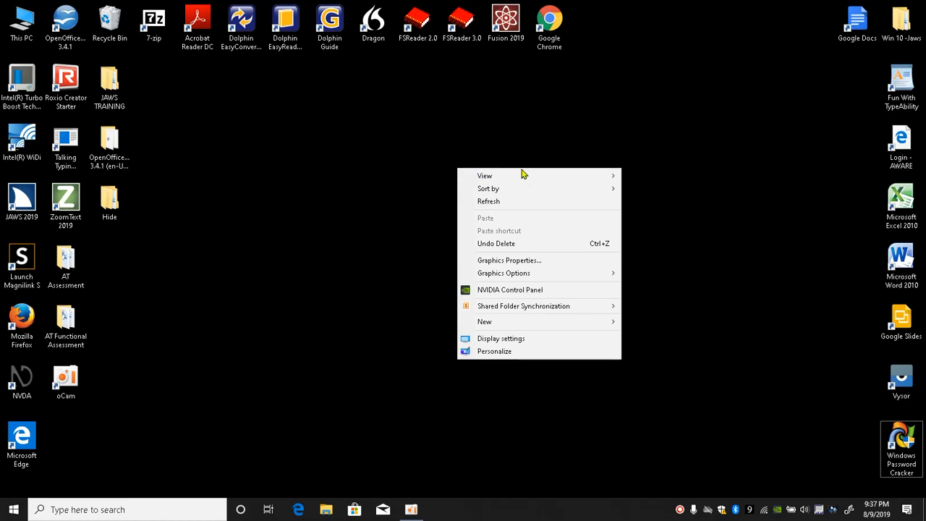
pyautogui.moveTo(525, 176)
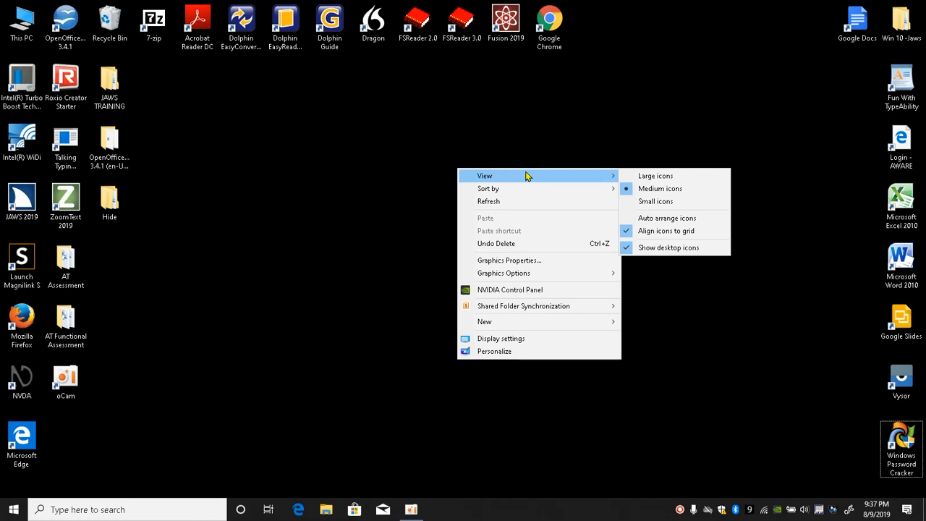
pyautogui.click(627, 177)
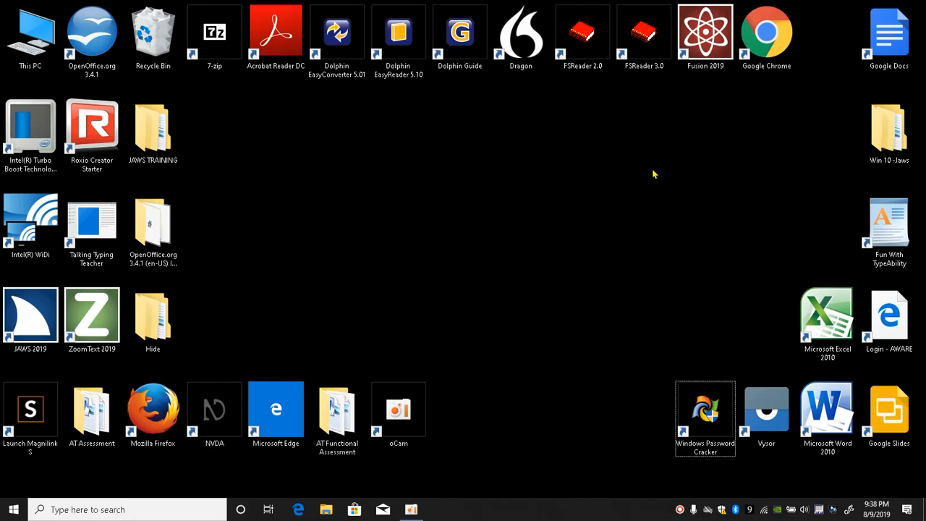
# - Return the desktop icons to the medium icon size
pyautogui.rightClick(541, 168)
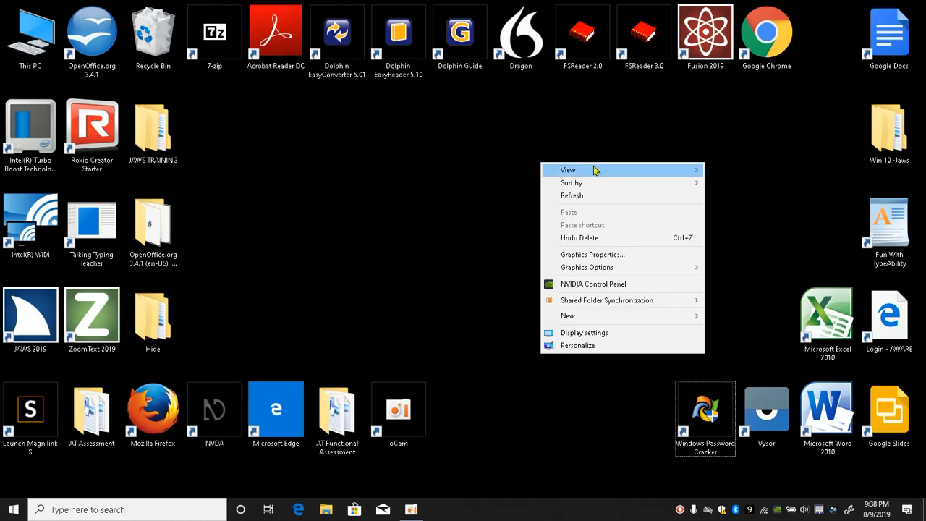
pyautogui.moveTo(691, 170)
pyautogui.click(738, 183)
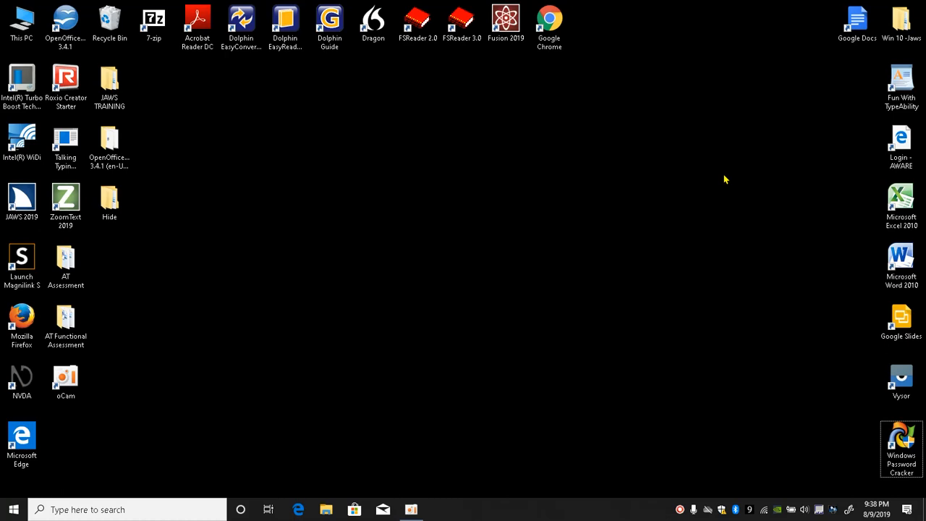
# - Search Windows for the mouse settings, open them and go to the mouse and cursor size adjustments
pyautogui.press('super')
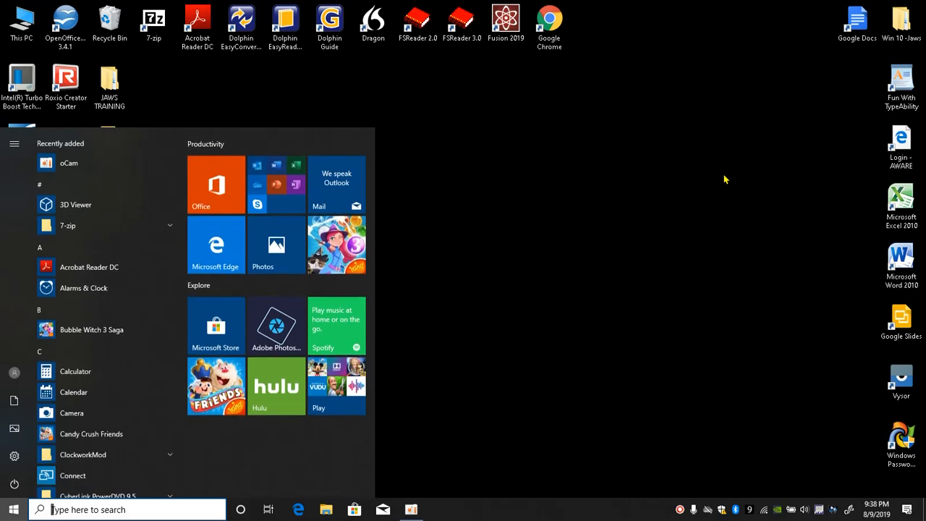
pyautogui.write('mou')
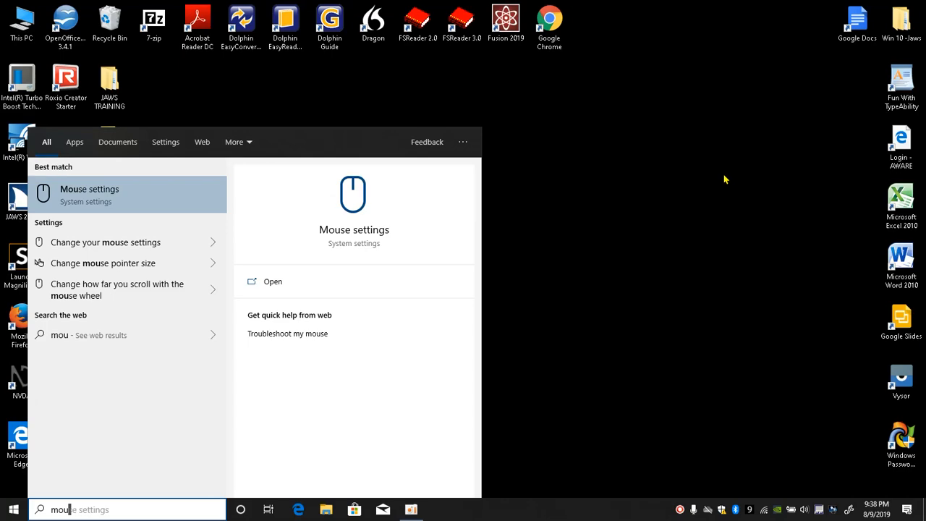
pyautogui.press('Return')
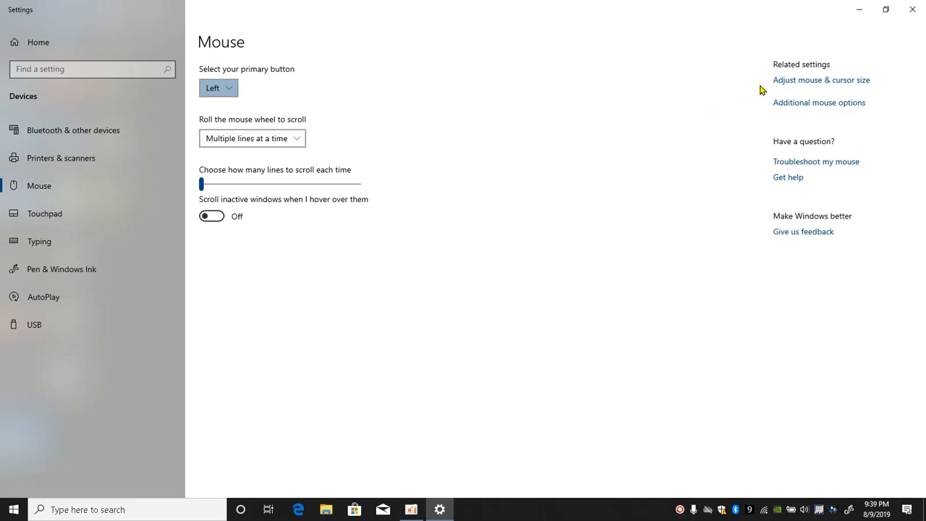
pyautogui.click(787, 86)
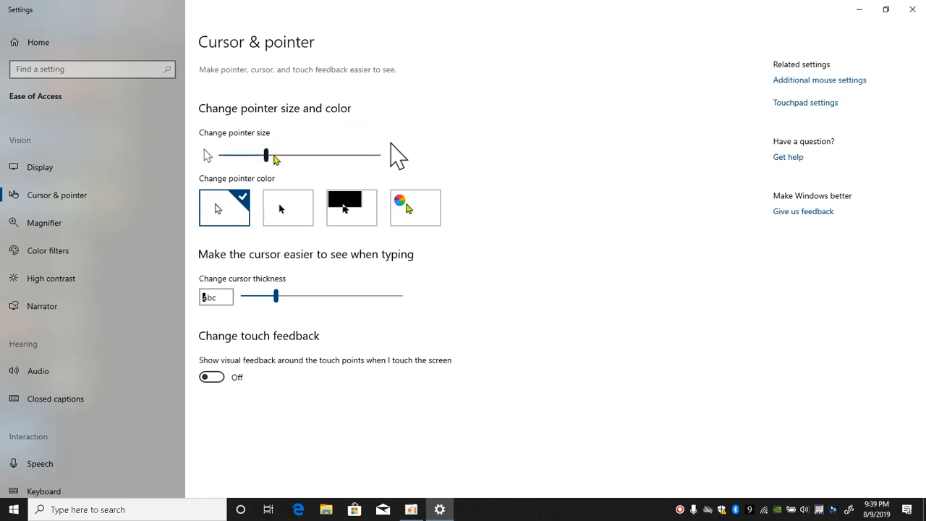
# - Increase the mouse pointer size to the maximum of 15
pyautogui.click(275, 155)
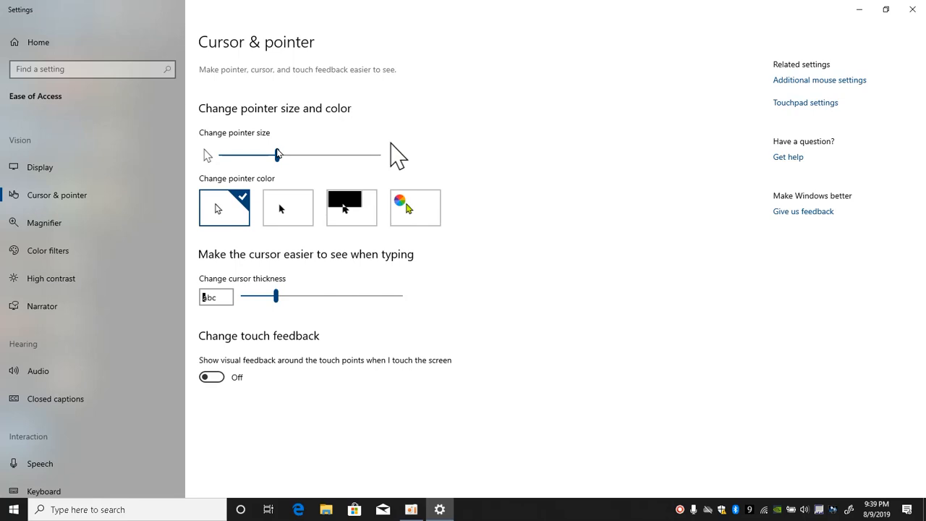
pyautogui.press('Right')
pyautogui.press('Right')
pyautogui.press('Right')
pyautogui.press('Right')
pyautogui.press('Right')
pyautogui.press('Right')
pyautogui.press('Right')
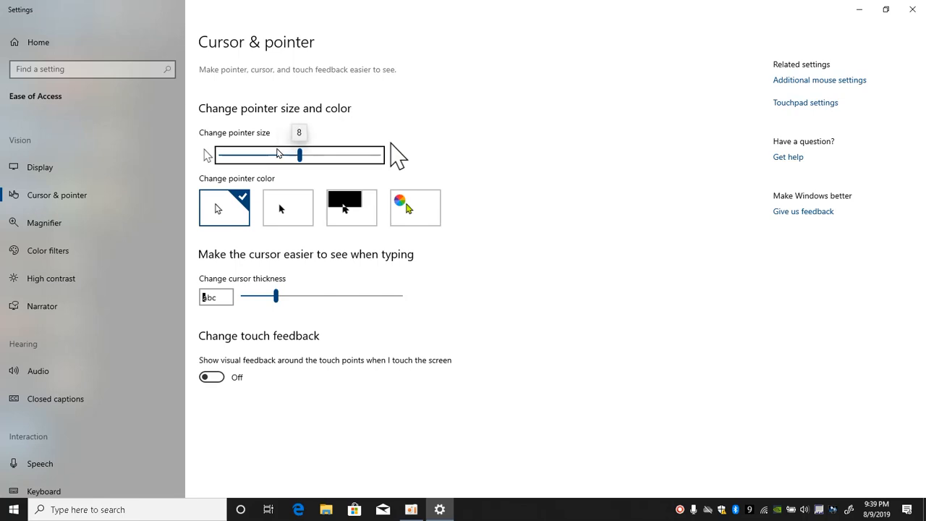
pyautogui.press('Right')
pyautogui.press('Right')
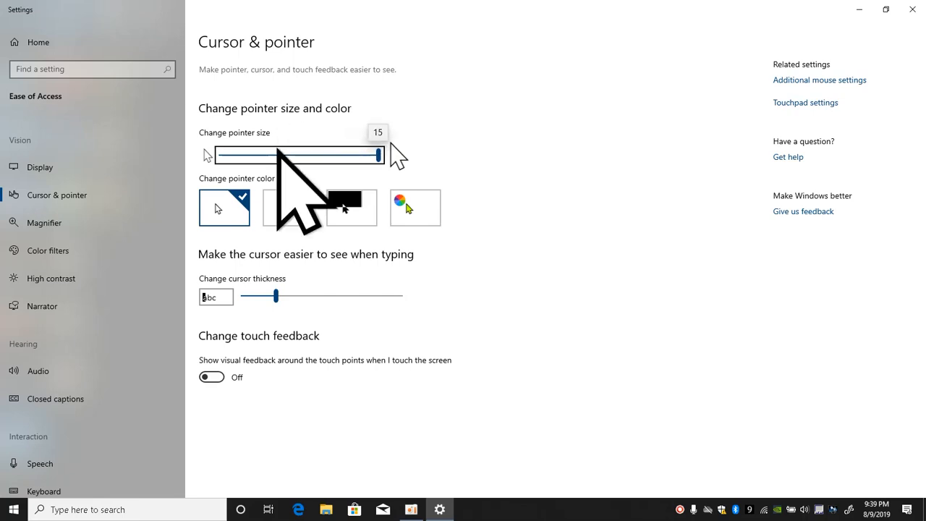
pyautogui.press('Left')
pyautogui.press('Right')
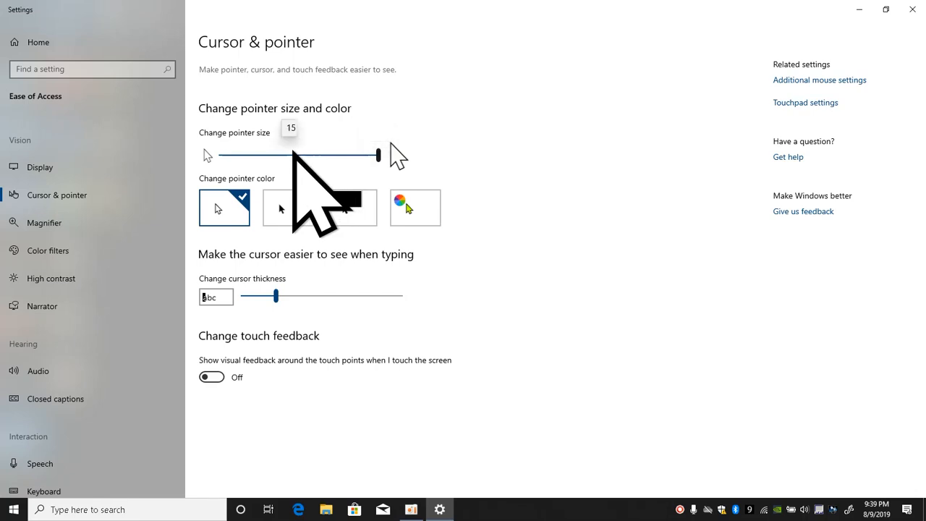
# - Reduce the pointer size to slightly below the middle of its range and choose the custom pointer color option
pyautogui.click(293, 154)
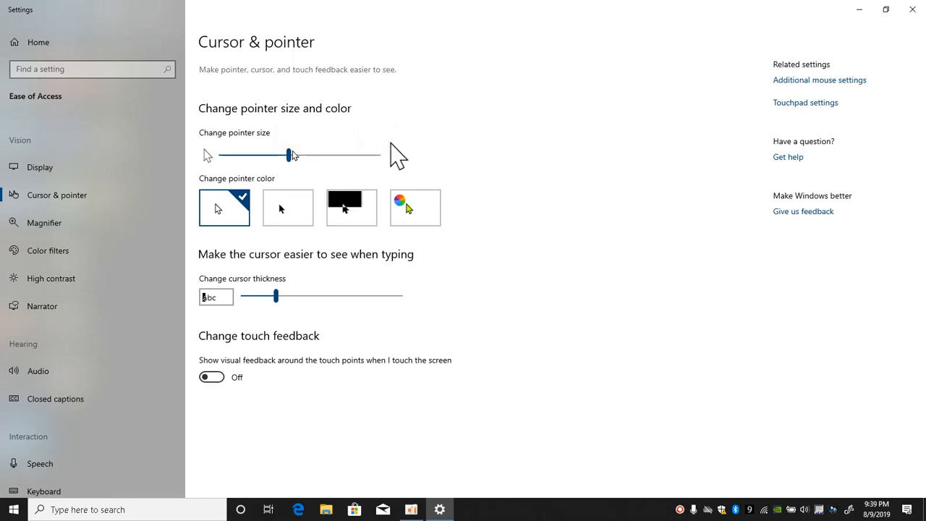
pyautogui.click(393, 207)
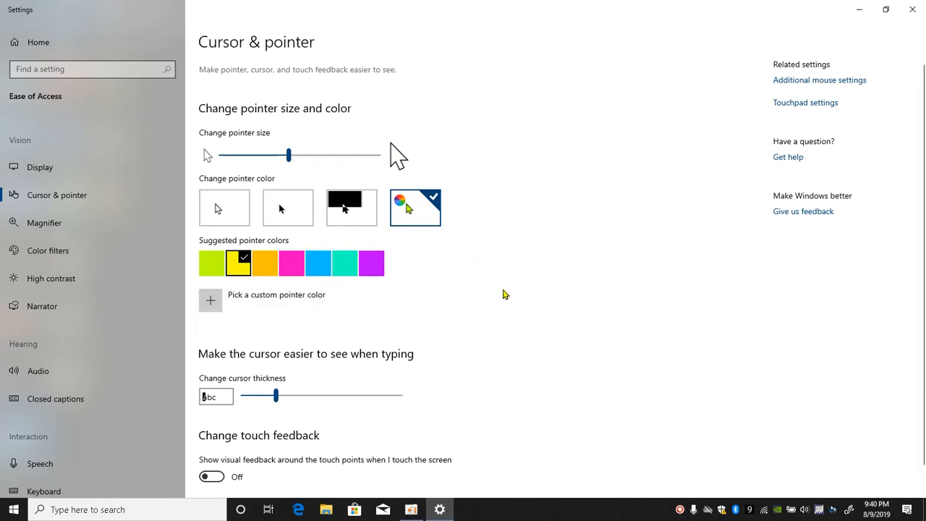
# - Try a much thicker text cursor, and settle on a thin one near the low end of the thickness range
pyautogui.scroll(-1, 505, 292)
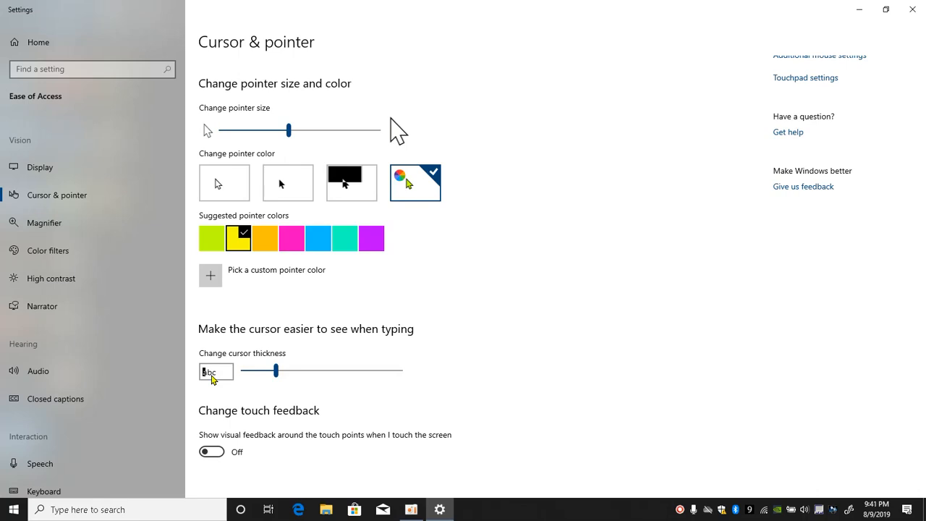
pyautogui.click(366, 371)
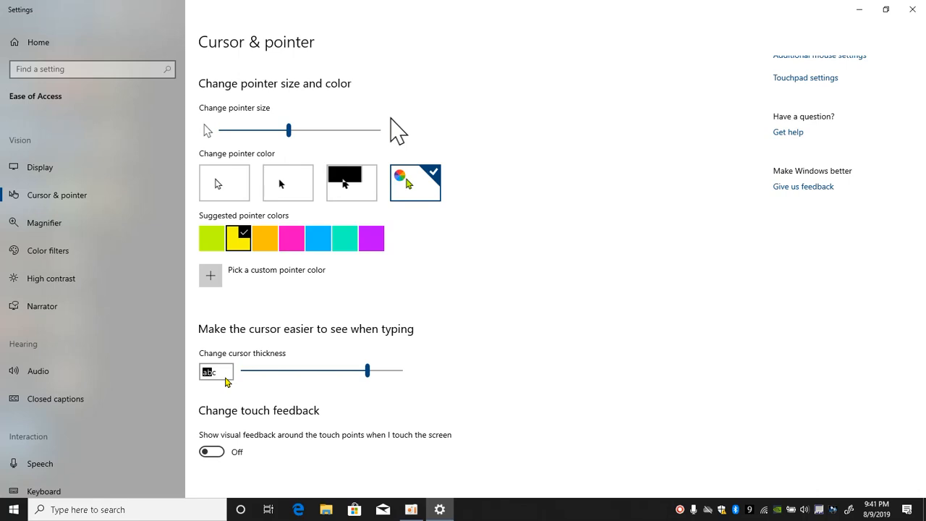
pyautogui.click(259, 371)
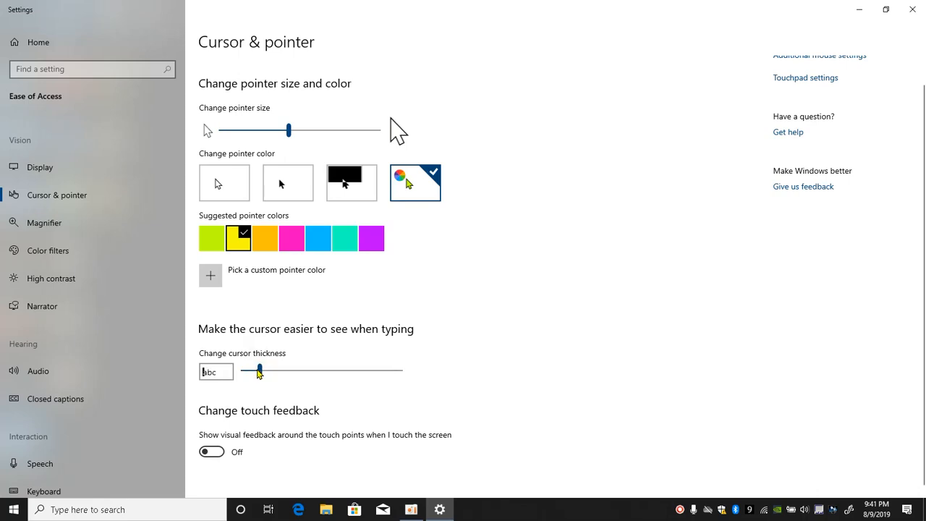
pyautogui.click(261, 371)
pyautogui.click(267, 371)
# - Open the additional mouse options and bring up the pointer motion and visibility options in Mouse Properties
pyautogui.scroll(1, 508, 303)
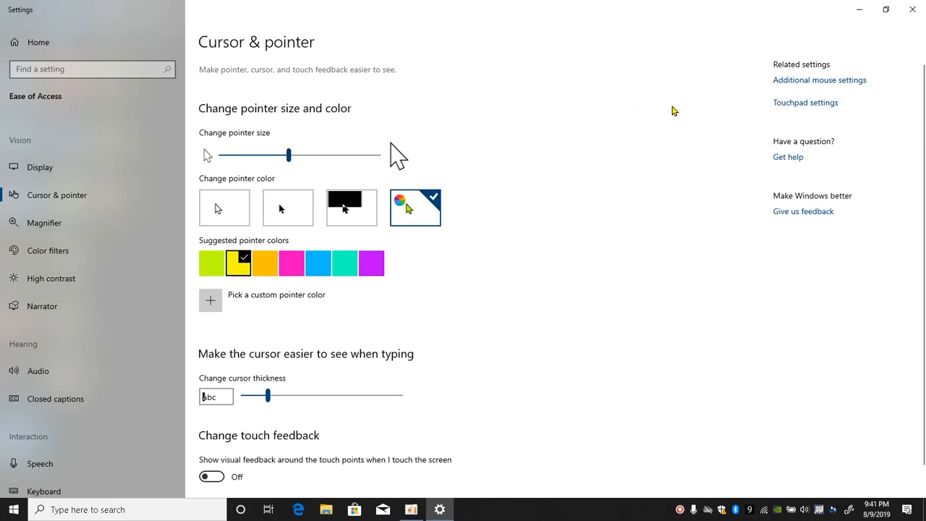
pyautogui.click(825, 81)
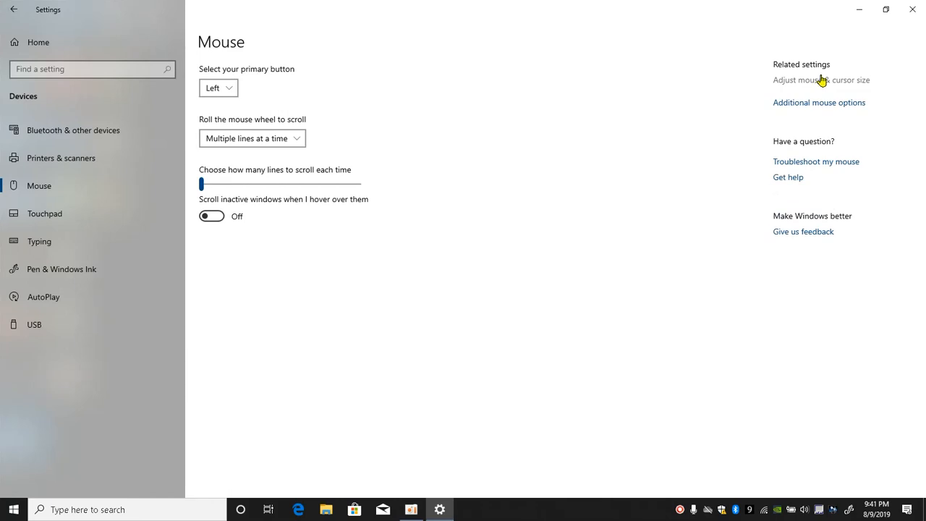
pyautogui.click(859, 106)
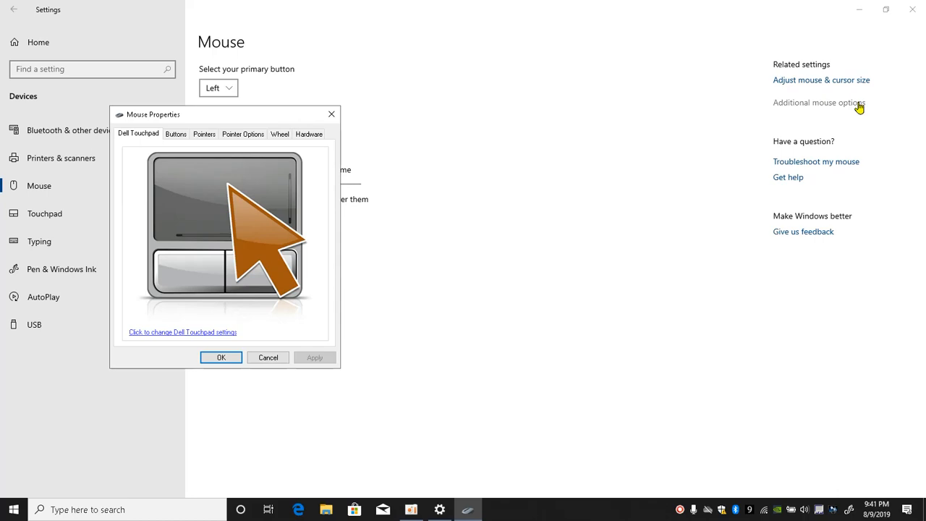
pyautogui.hotkey('ctrl', 'Tab')
pyautogui.hotkey('ctrl', 'Tab')
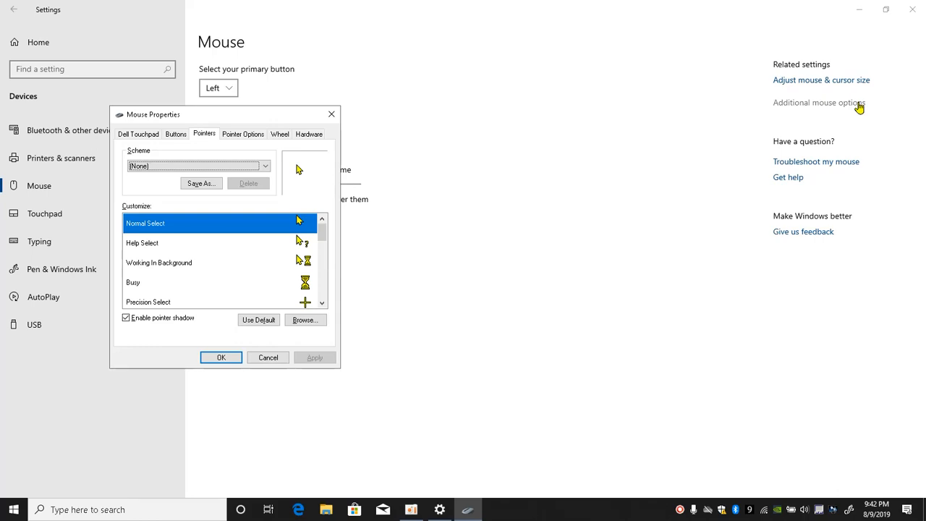
pyautogui.hotkey('ctrl', 'Tab')
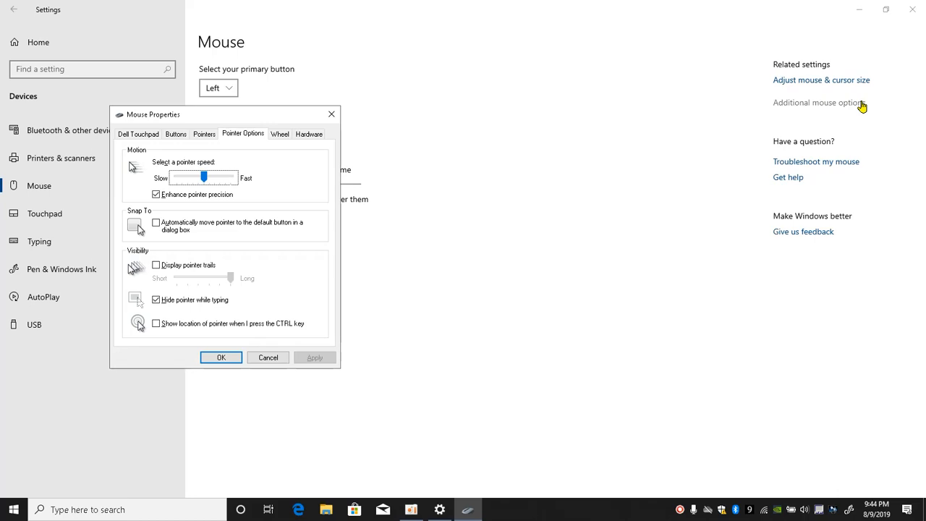
# - Turn on pointer trails to preview the effect and turn them off again
pyautogui.click(156, 266)
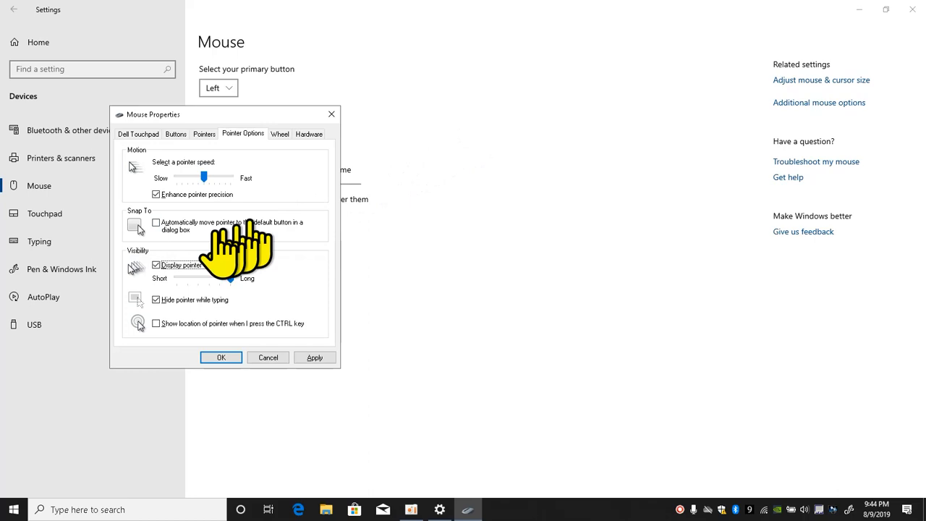
pyautogui.click(156, 265)
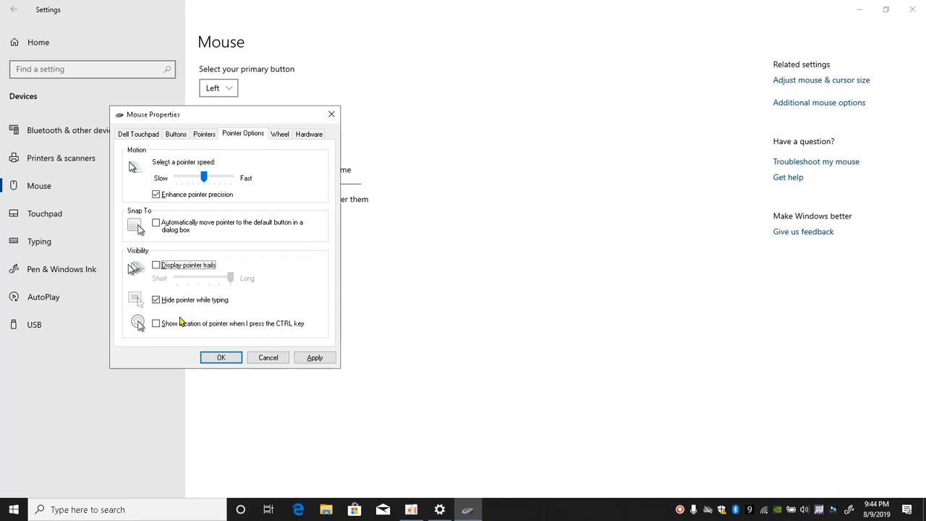
# - Enable showing the pointer's location with the CTRL key, test it repeatedly and confirm the mouse properties
pyautogui.click(158, 326)
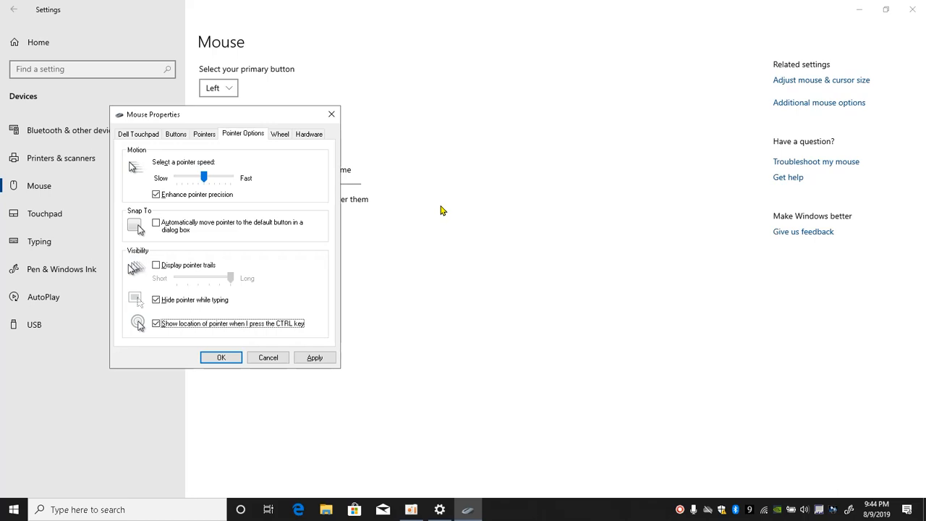
pyautogui.press('ctrl')
pyautogui.press('ctrl')
pyautogui.press('ctrl')
pyautogui.press('ctrl')
pyautogui.press('ctrl')
pyautogui.press('ctrl')
pyautogui.press('ctrl')
pyautogui.press('Return')
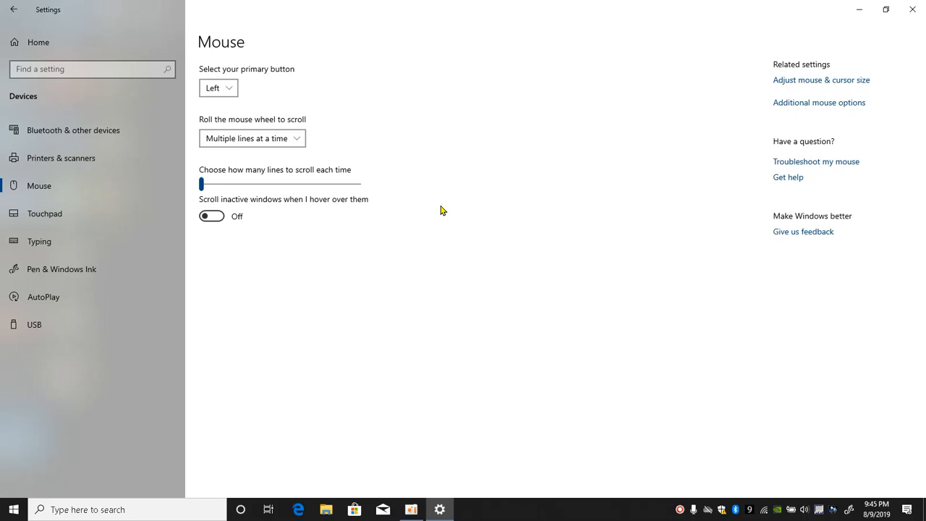
# - Search Windows for "color fil" and open the setting that turns color filters on or off
pyautogui.press('super')
pyautogui.write('co')
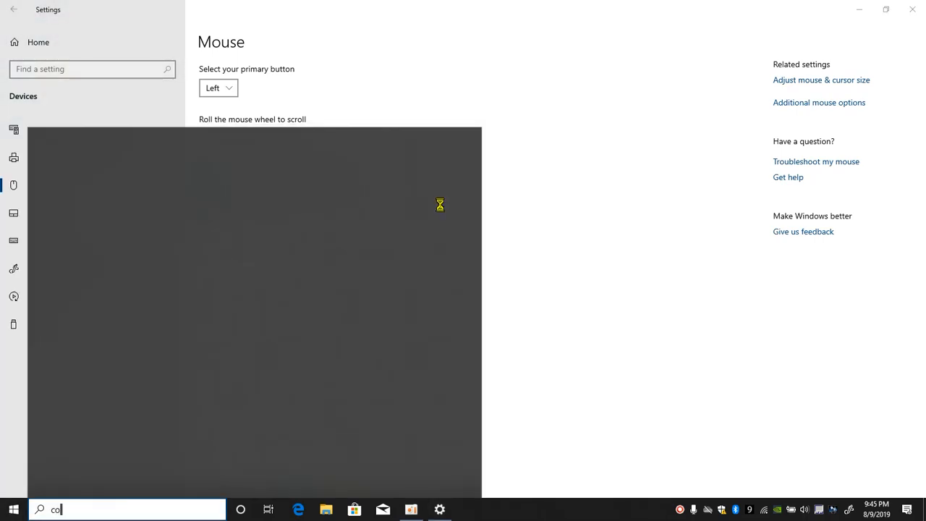
pyautogui.write('lor')
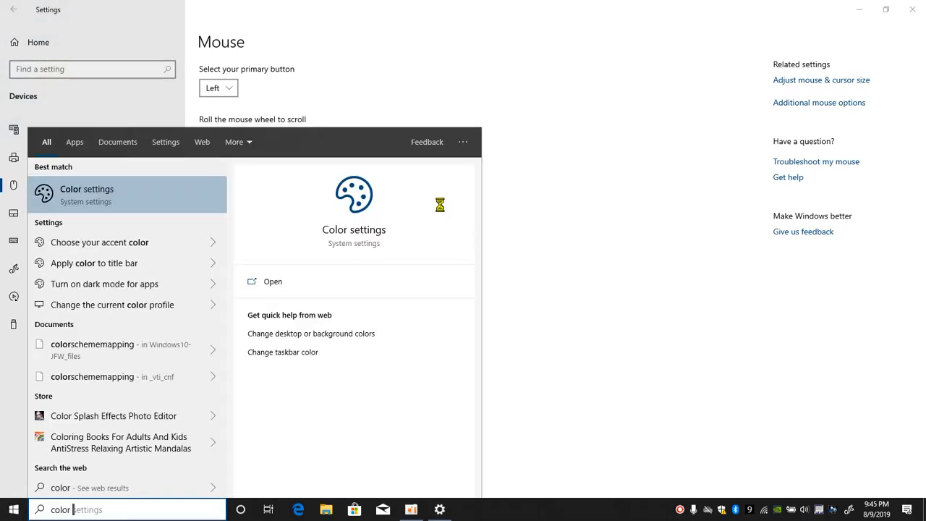
pyautogui.write(' fil')
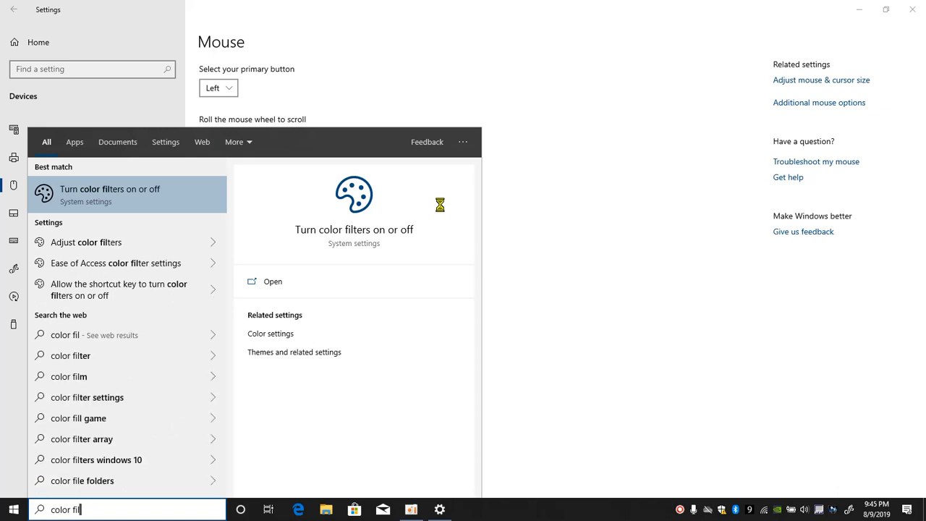
pyautogui.press('Return')
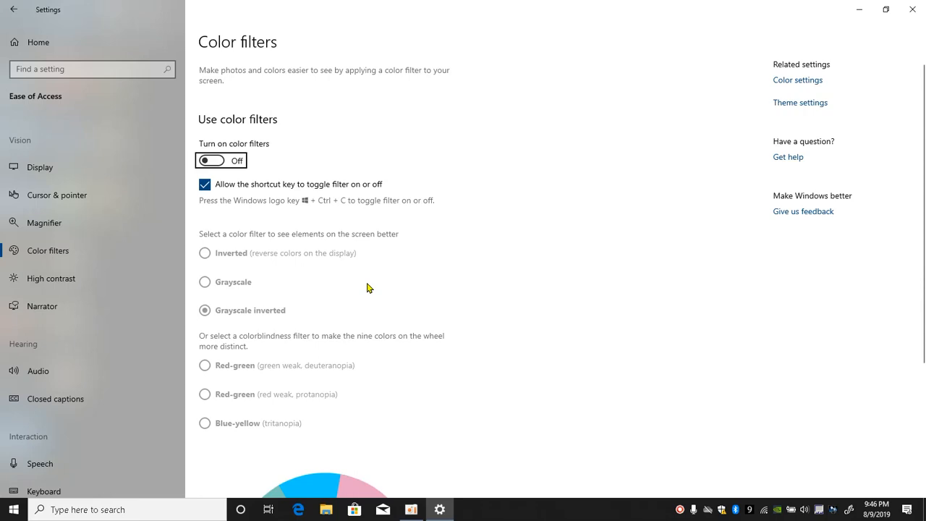
# - Turn on color filters and select the Grayscale filter
pyautogui.click(221, 161)
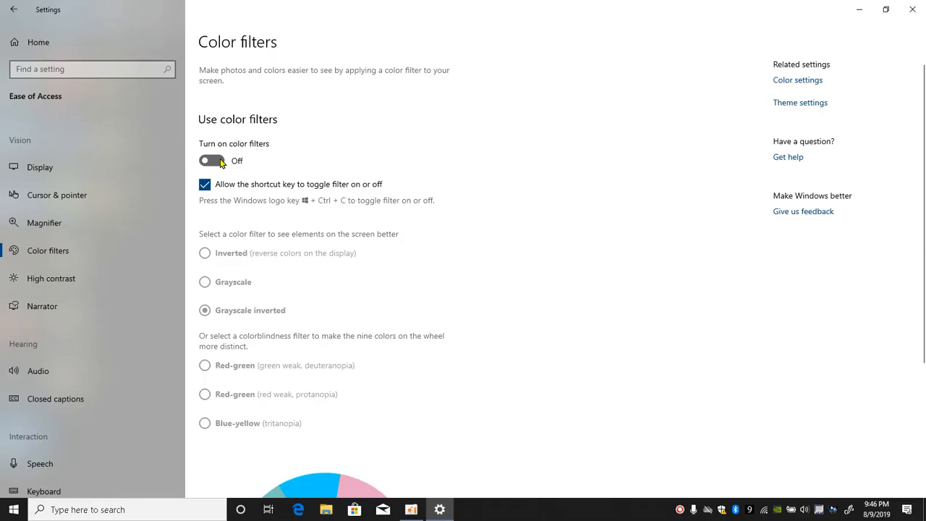
pyautogui.scroll(-1, 439, 274)
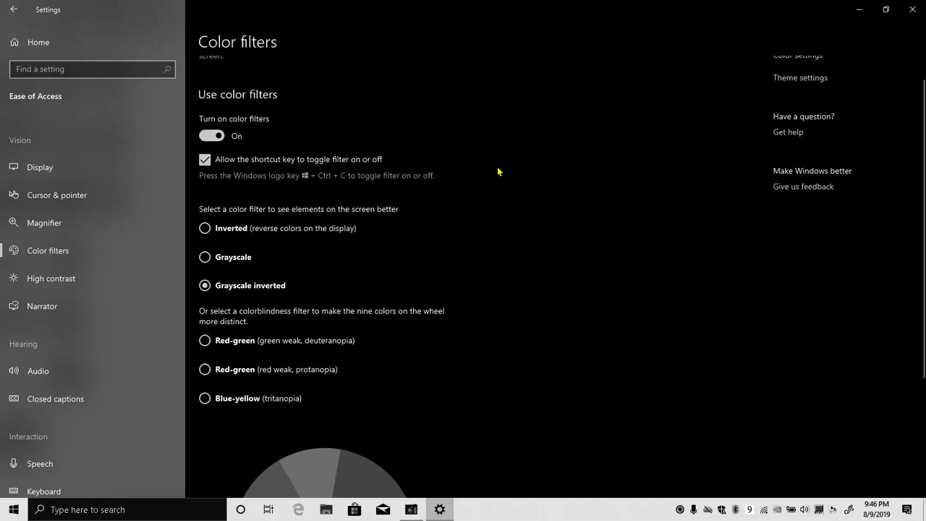
pyautogui.scroll(-2, 499, 171)
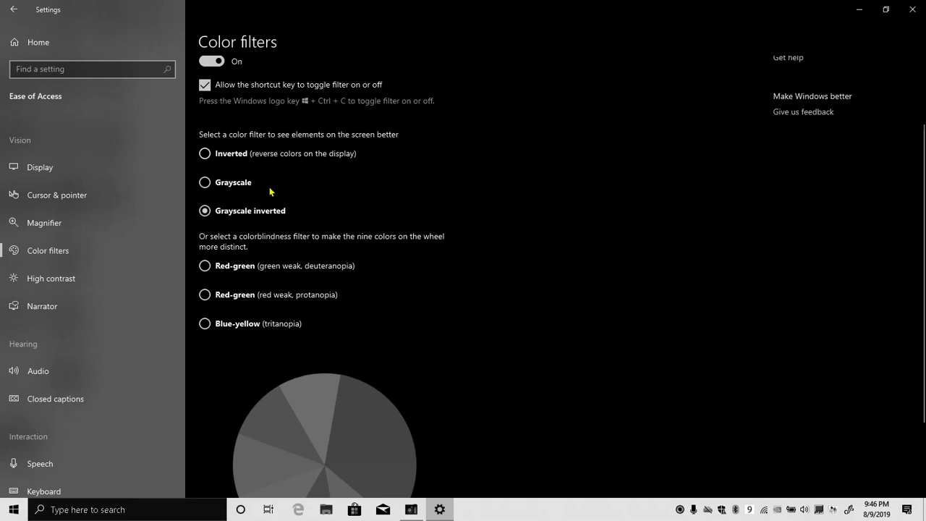
pyautogui.click(205, 185)
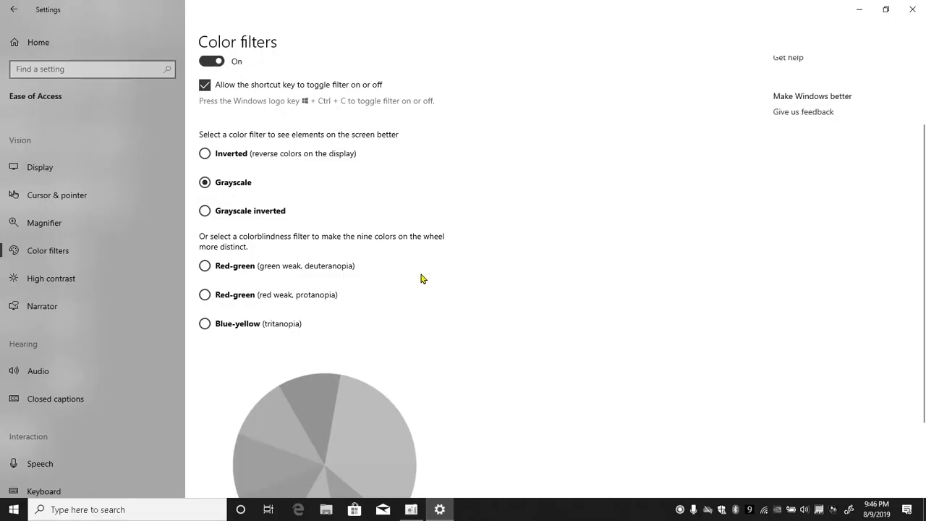
# - Look over the available color filters and select Inverted (reverse colors on the display)
pyautogui.scroll(-3, 434, 311)
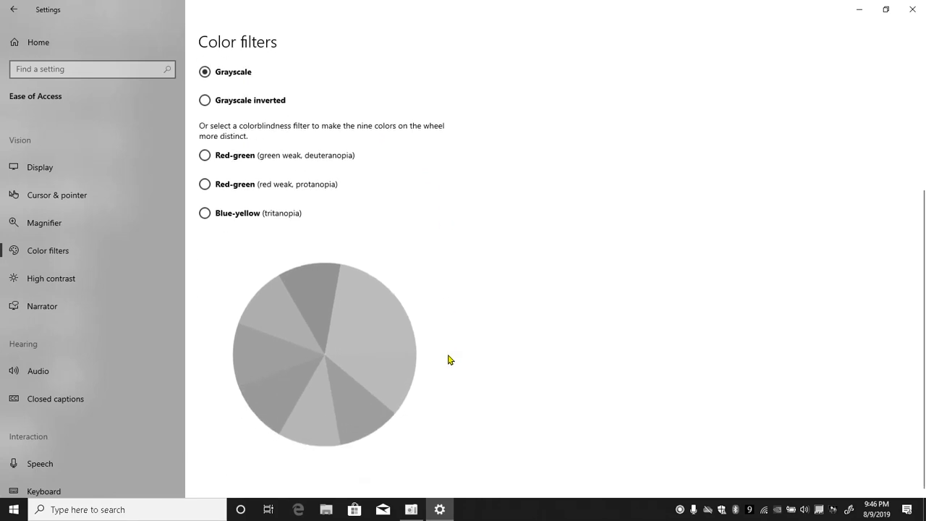
pyautogui.scroll(3, 449, 357)
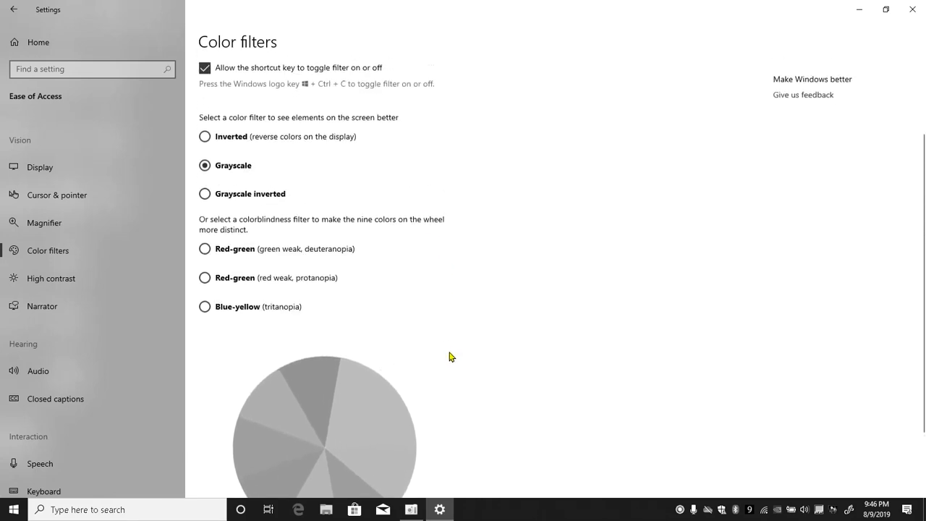
pyautogui.click(209, 146)
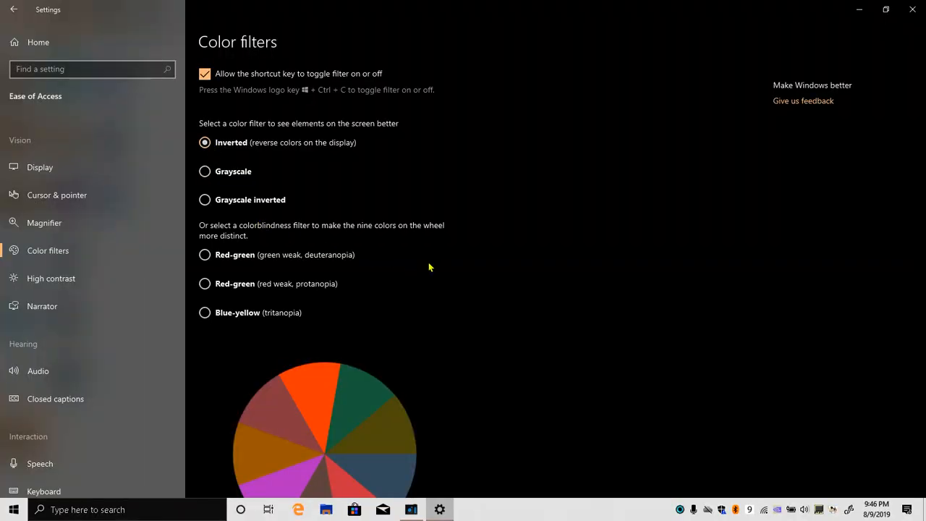
# - Show the desktop to preview the filter, then search Windows for "word" and launch Microsoft Word
pyautogui.press('super+d')
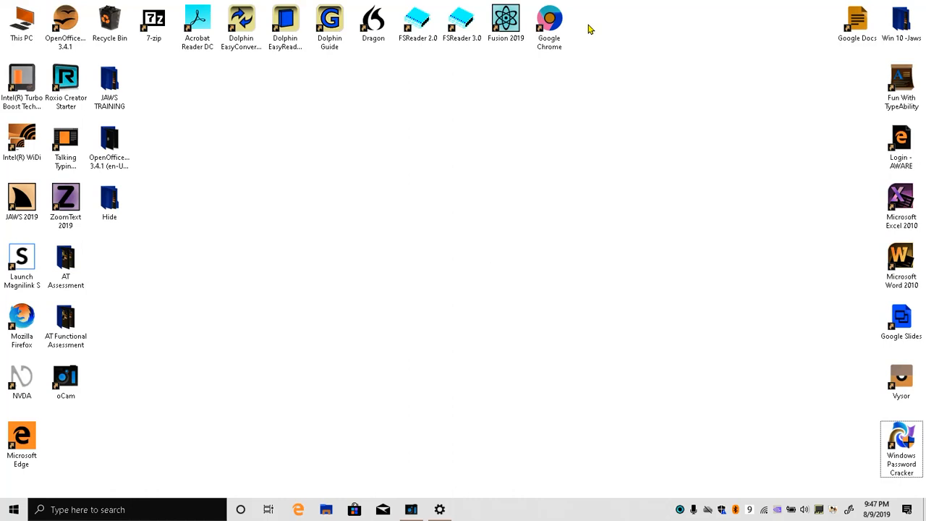
pyautogui.press('super')
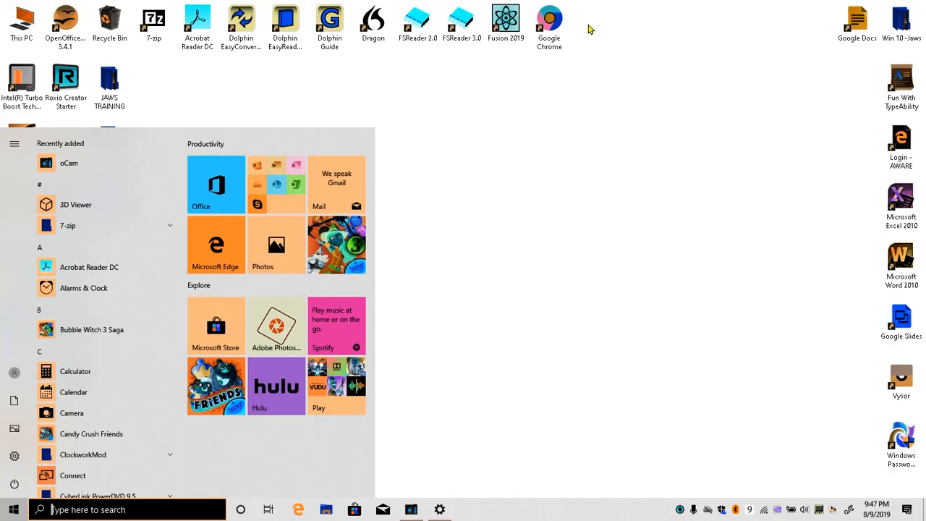
pyautogui.write('word')
pyautogui.press('Return')
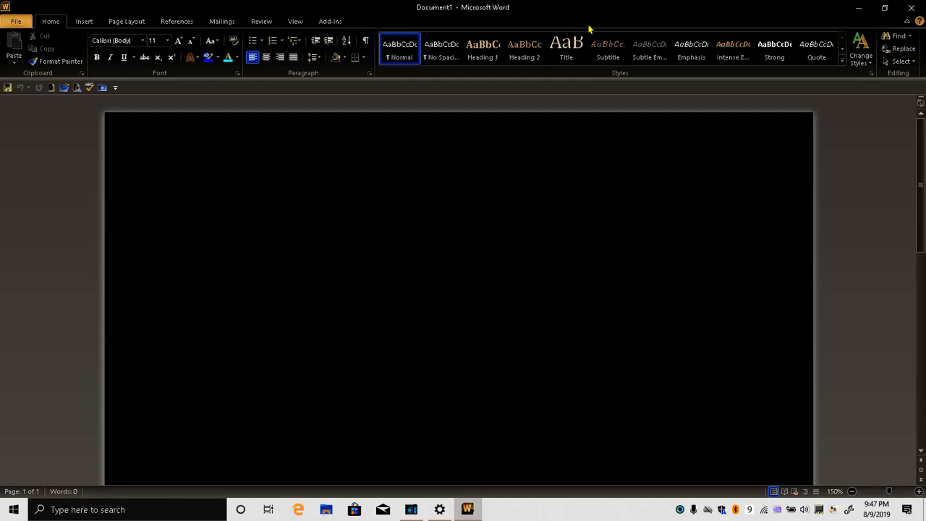
# - Enter a few sample letters in the blank document to preview the inverted colors, delete them and return to Settings
pyautogui.write('s')
pyautogui.press('BackSpace')
pyautogui.write('Magan')
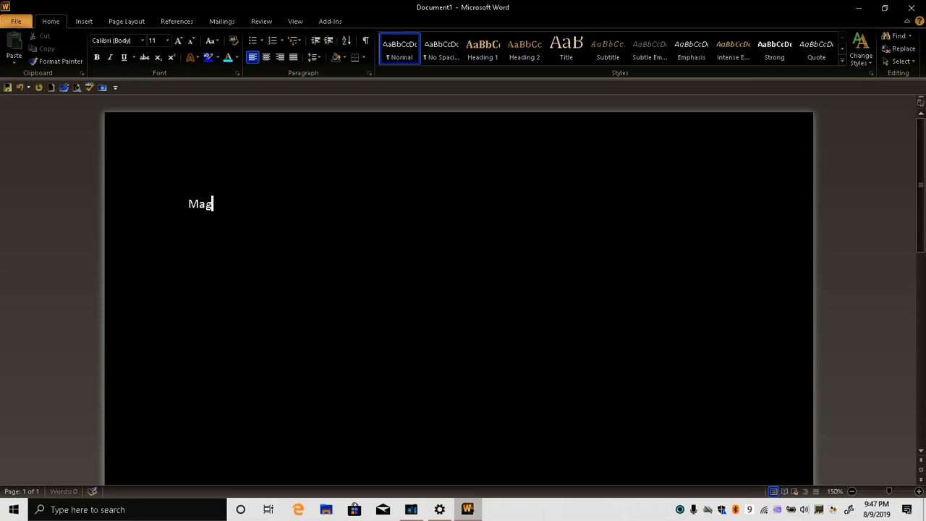
pyautogui.press('BackSpace')
pyautogui.press('BackSpace')
pyautogui.press('BackSpace')
pyautogui.press('BackSpace')
pyautogui.press('BackSpace')
pyautogui.hotkey('alt', 'Tab')
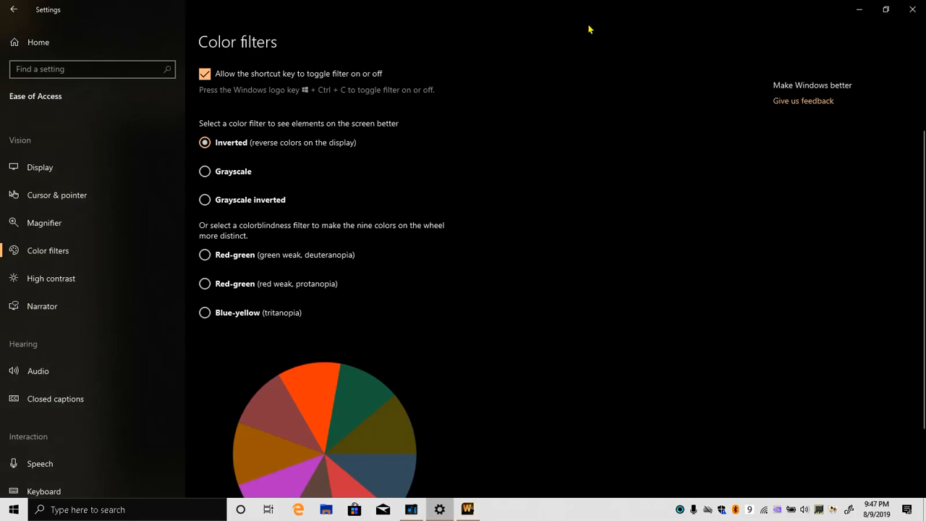
# - Select the Red-green (green weak, deuteranopia) color filter and turn color filters off
pyautogui.scroll(2, 530, 139)
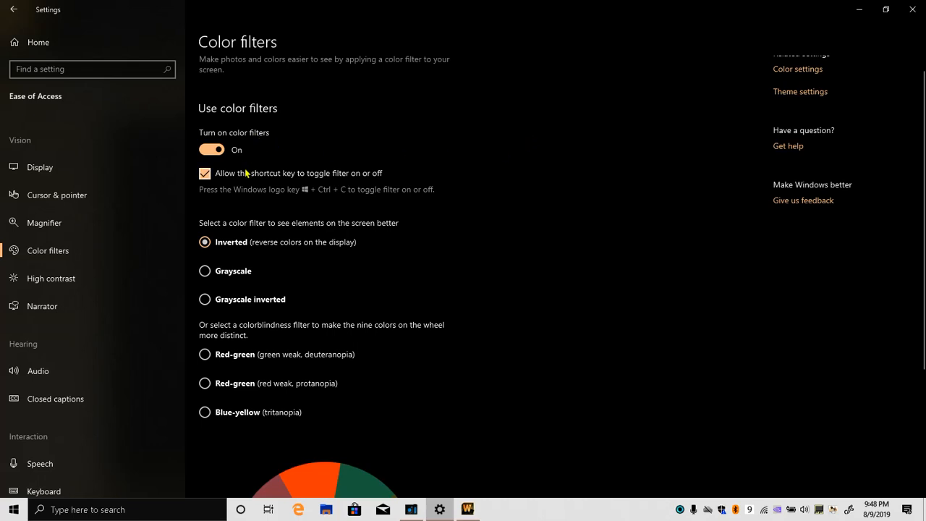
pyautogui.click(205, 355)
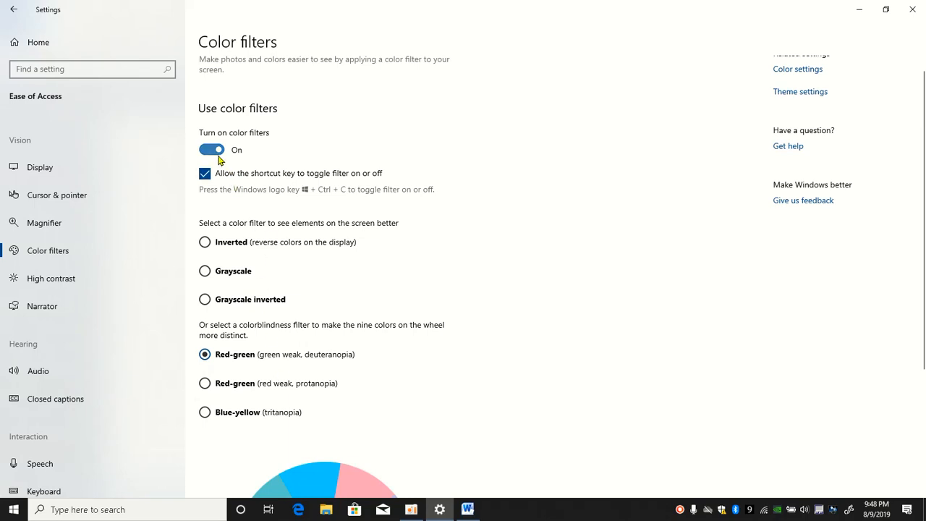
pyautogui.click(219, 151)
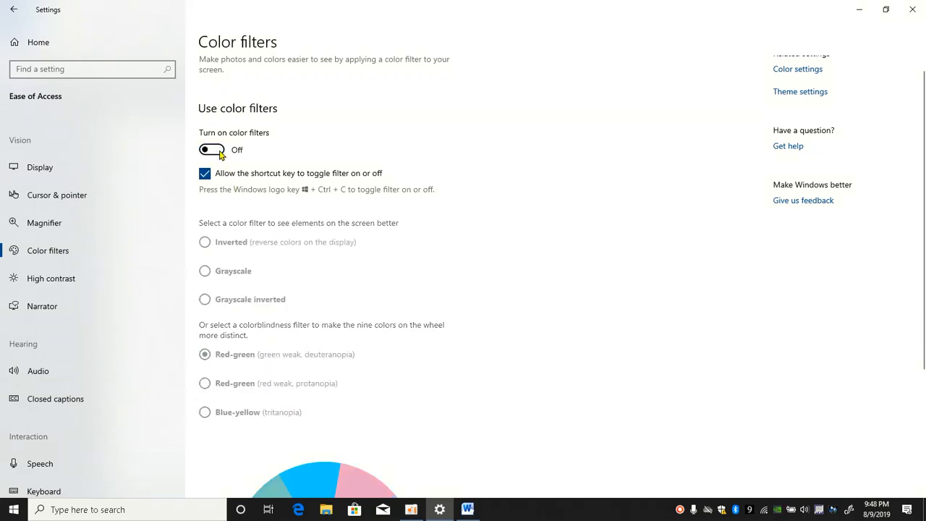
# - Open the High contrast settings and turn on high contrast
pyautogui.press('ctrl+super+c')
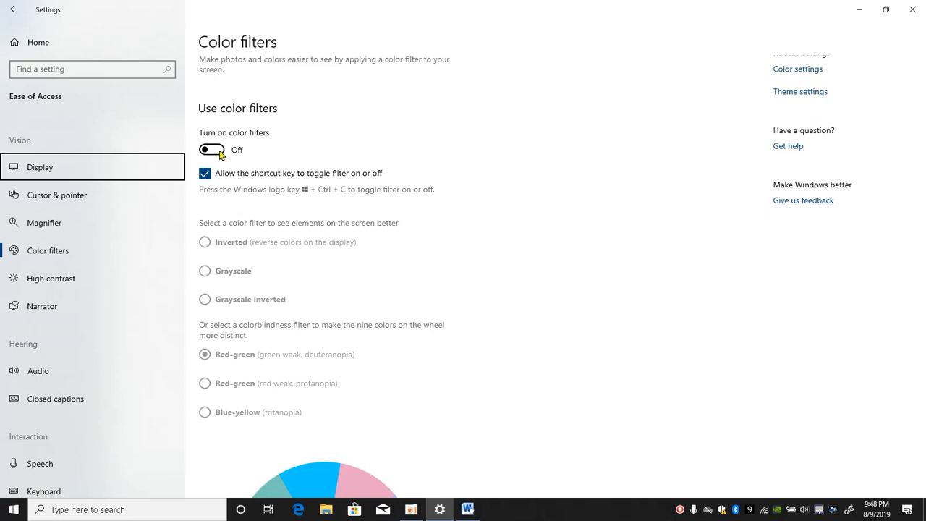
pyautogui.press('Down')
pyautogui.press('Down')
pyautogui.press('Down')
pyautogui.press('Down')
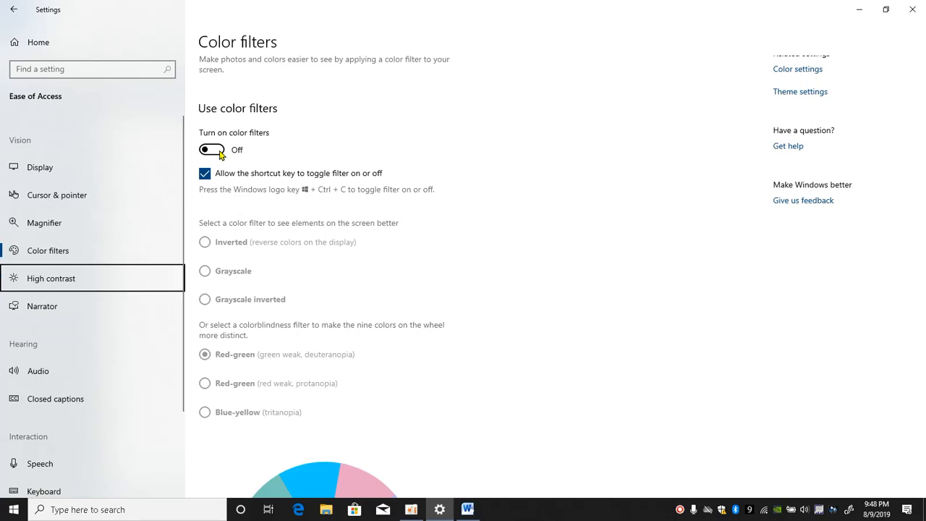
pyautogui.press('Return')
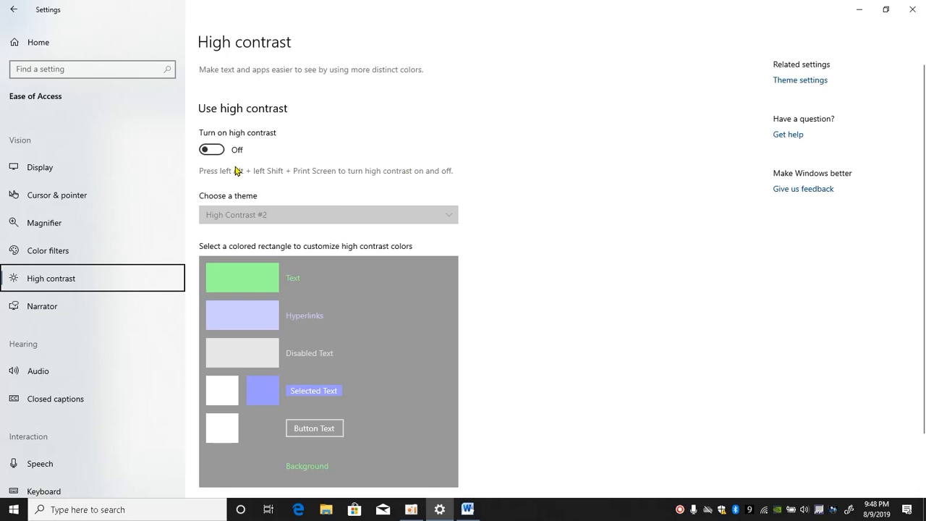
pyautogui.click(212, 149)
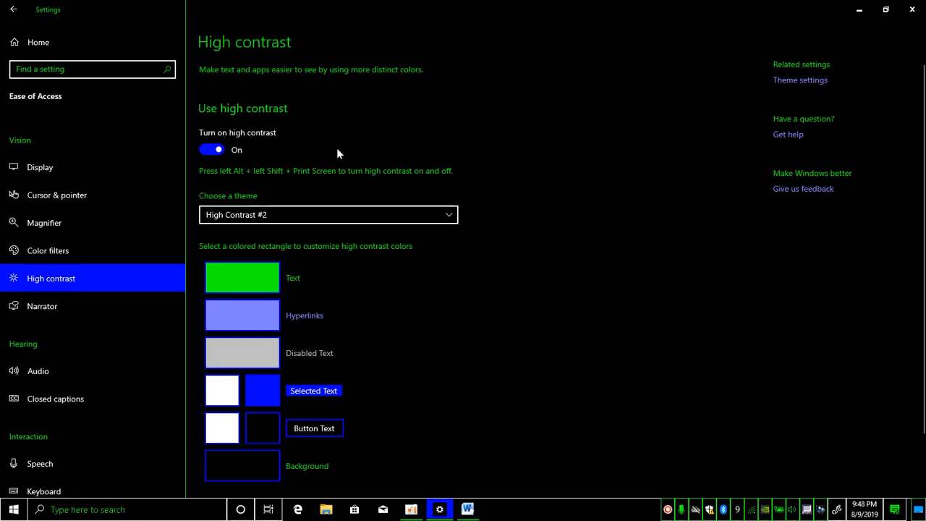
# - Switch to the Word document, write "work" to preview the high contrast text, and return to Settings
pyautogui.scroll(-2, 337, 147)
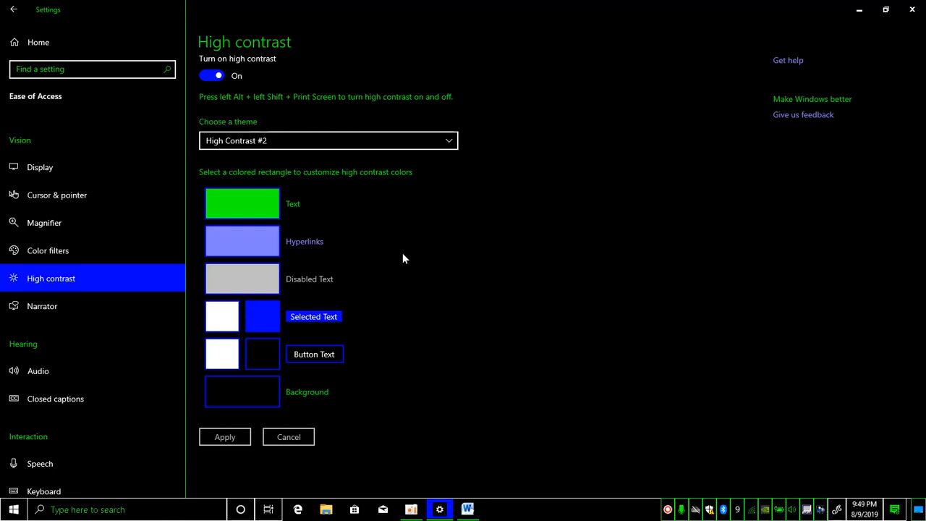
pyautogui.hotkey('alt', 'Tab')
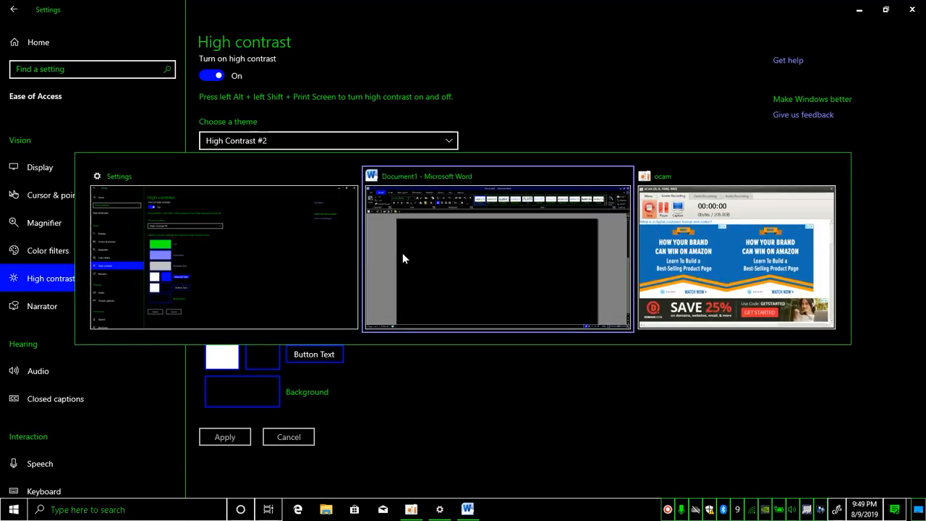
pyautogui.write('w')
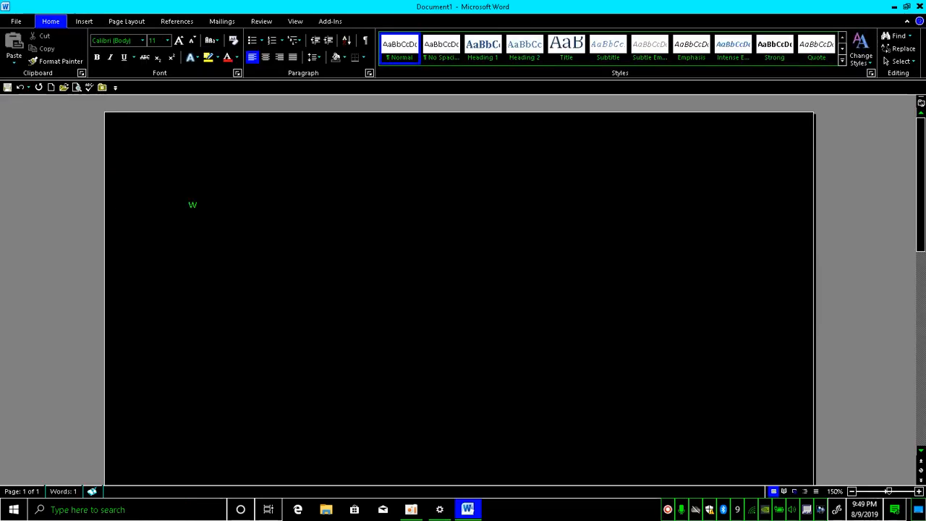
pyautogui.write('or')
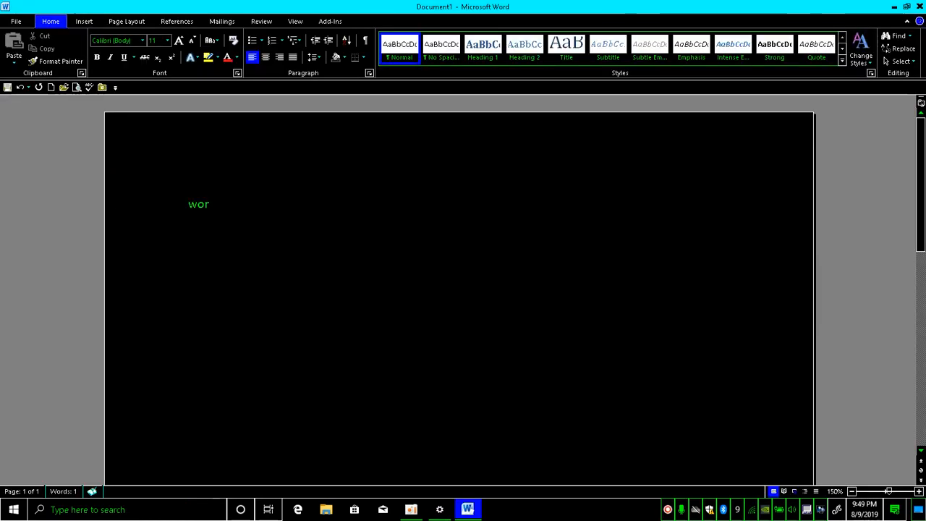
pyautogui.write('k')
pyautogui.hotkey('alt', 'Tab')
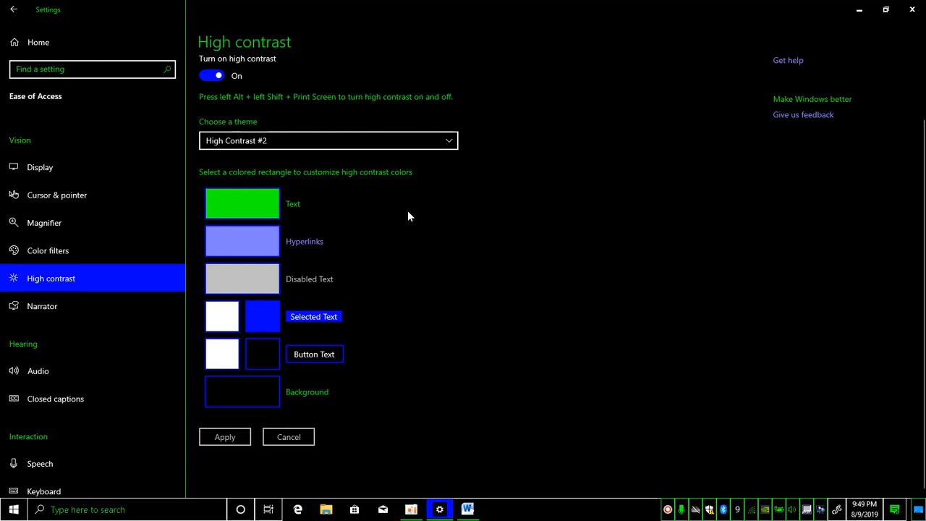
# - Change the high contrast theme to High Contrast #1, then reopen the theme choices and dismiss them
pyautogui.click(418, 144)
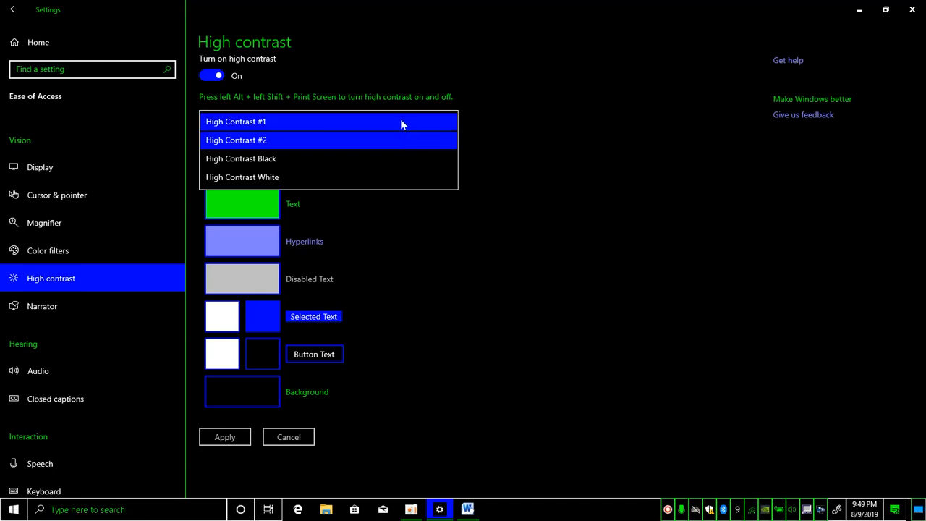
pyautogui.click(401, 121)
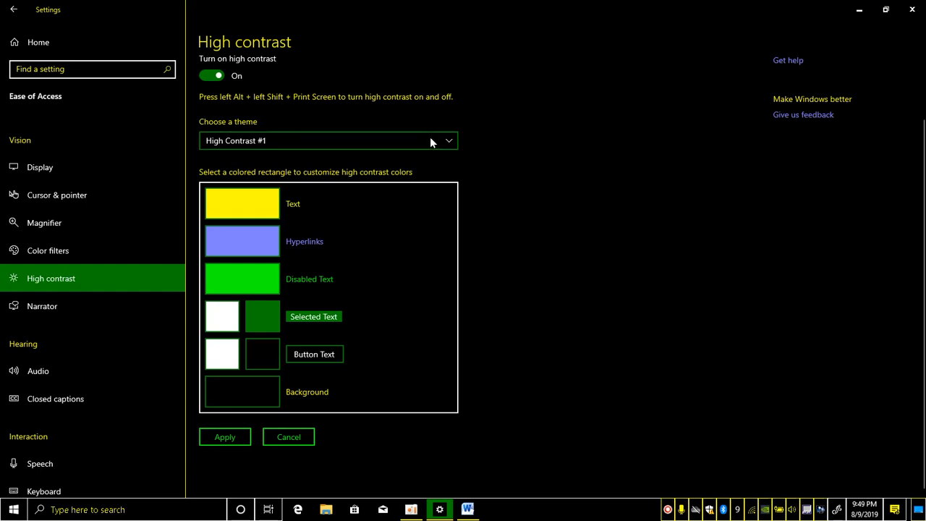
pyautogui.click(430, 141)
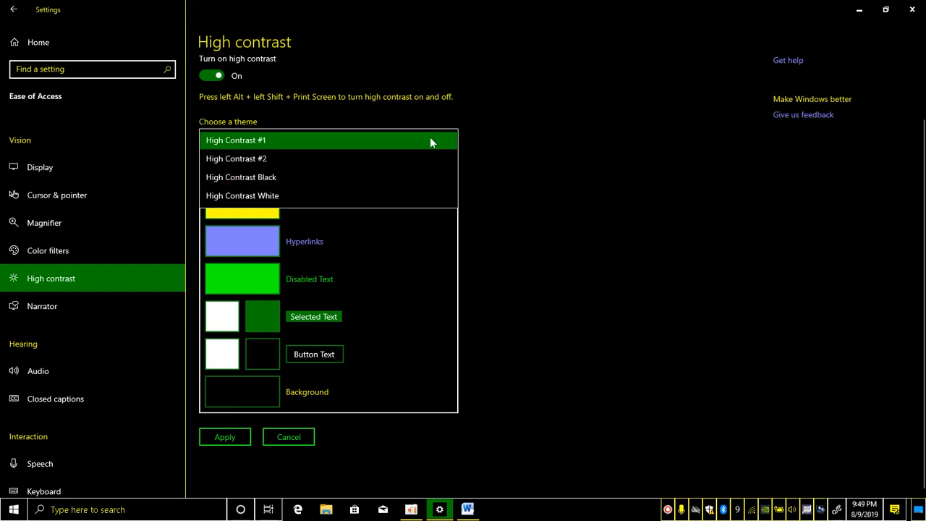
pyautogui.click(481, 137)
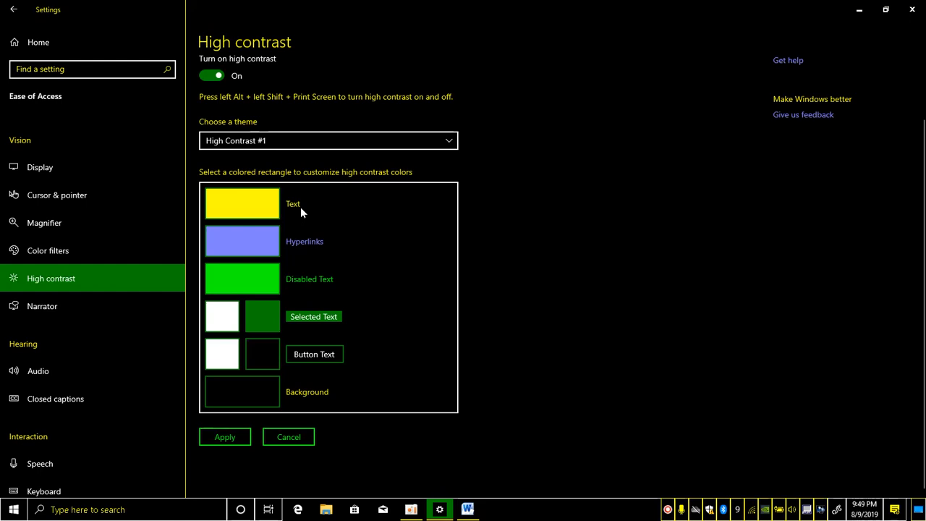
# - Check how the theme displays normal and selected text in the Word document by selecting all text and deselecting it
pyautogui.hotkey('alt', 'Tab')
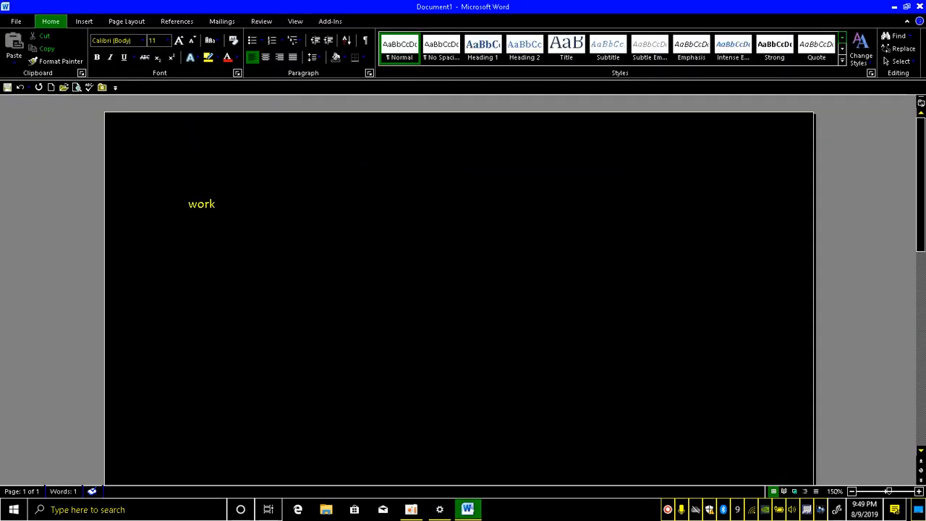
pyautogui.hotkey('ctrl', 'a')
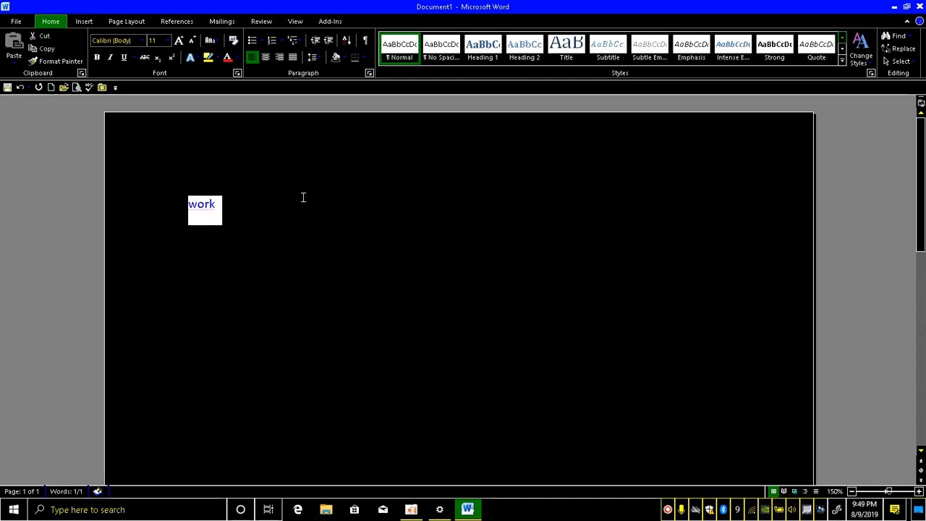
pyautogui.click(302, 196)
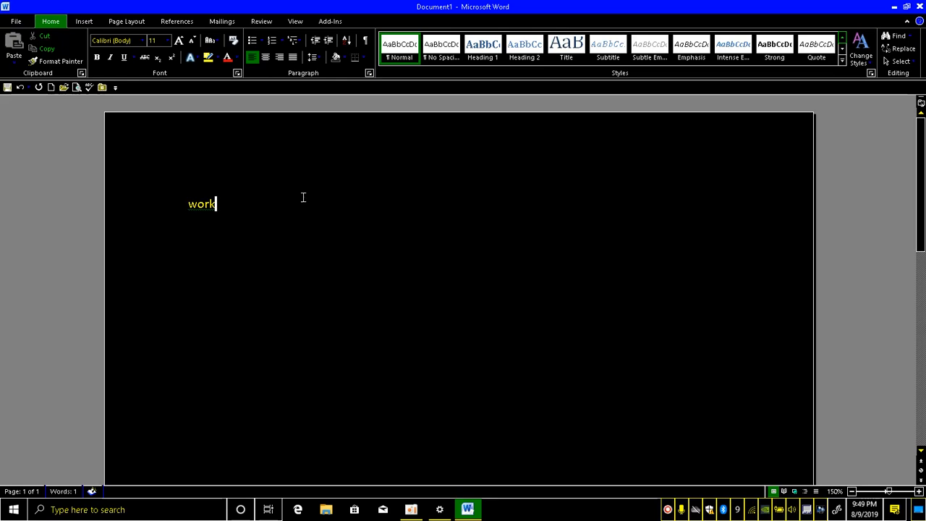
# - Return to Settings and change the high contrast theme to High Contrast White
pyautogui.hotkey('alt', 'Tab')
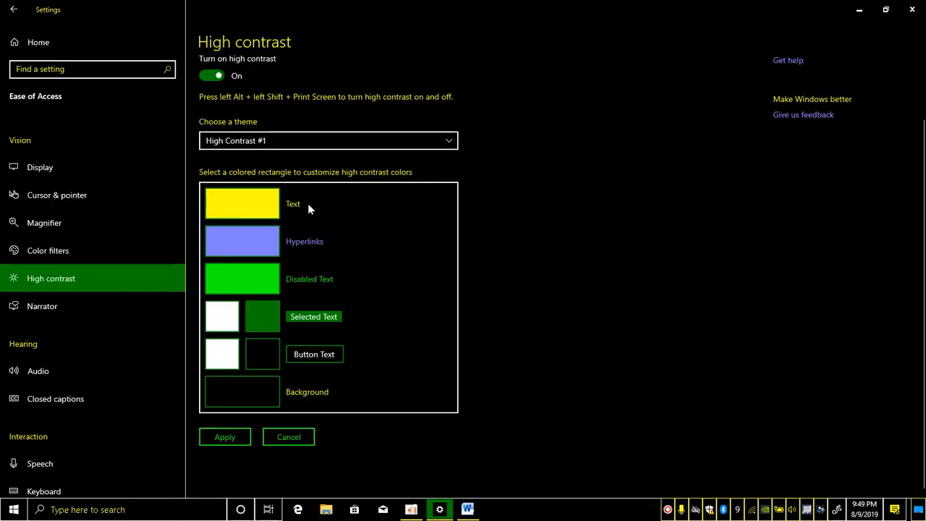
pyautogui.click(356, 141)
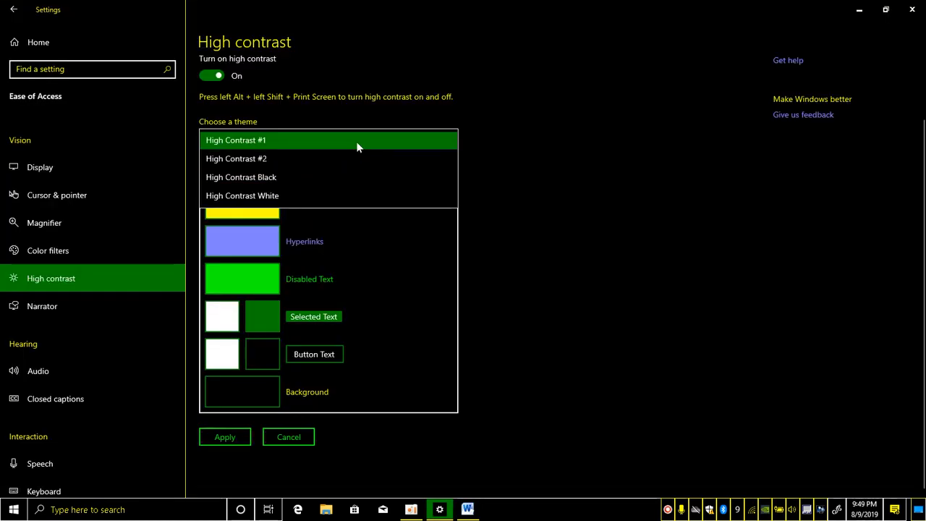
pyautogui.click(350, 193)
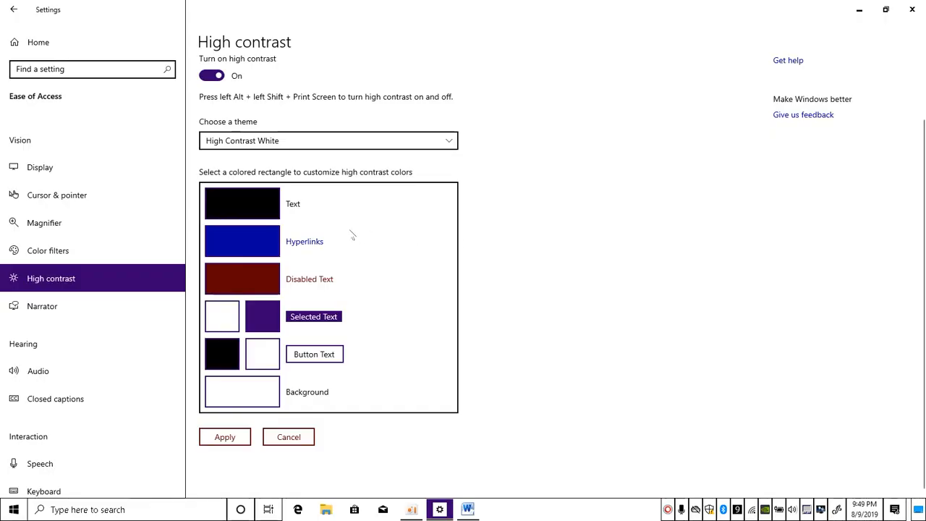
# - Set the high contrast theme to High Contrast #2 and turn high contrast off
pyautogui.click(317, 144)
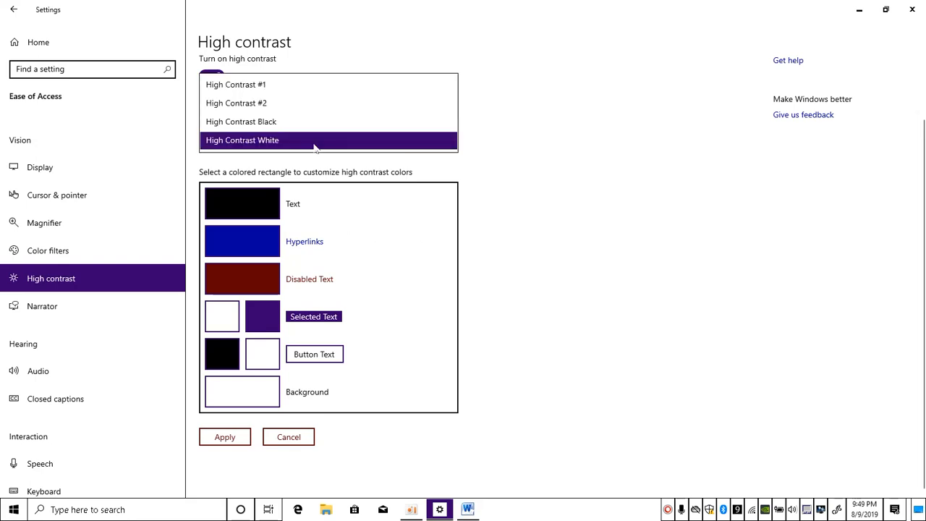
pyautogui.click(323, 98)
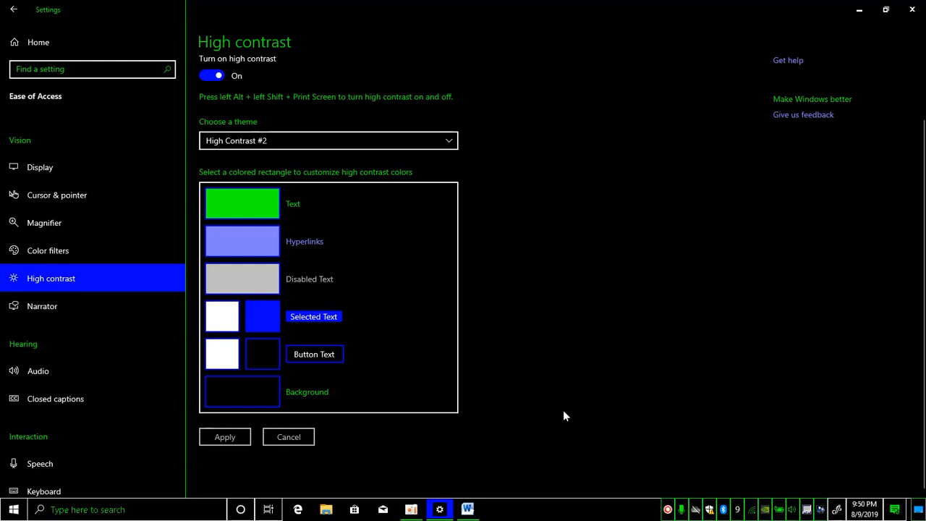
pyautogui.click(219, 77)
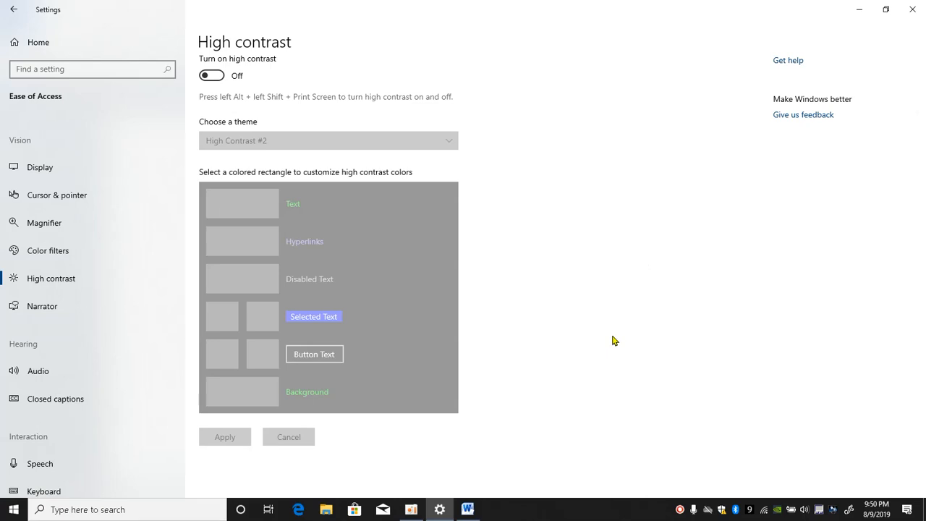
# - Show the desktop, search Windows for "displ" and open the Display settings page
pyautogui.press('super+d')
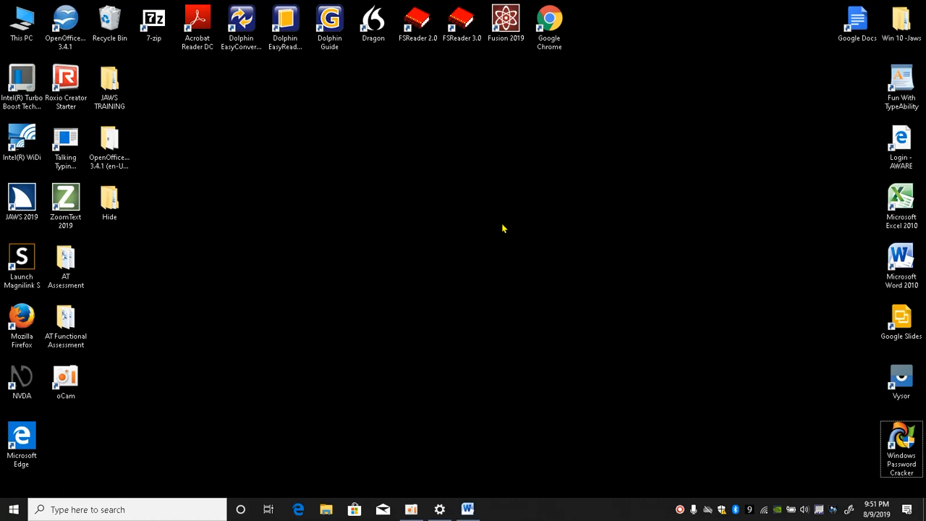
pyautogui.press('super')
pyautogui.write('dis')
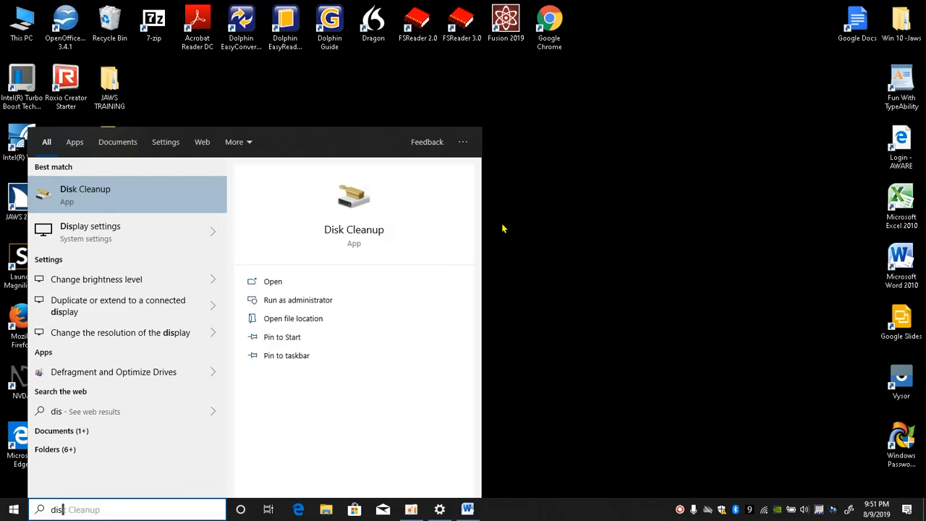
pyautogui.press('BackSpace')
pyautogui.press('BackSpace')
pyautogui.press('BackSpace')
pyautogui.write('d')
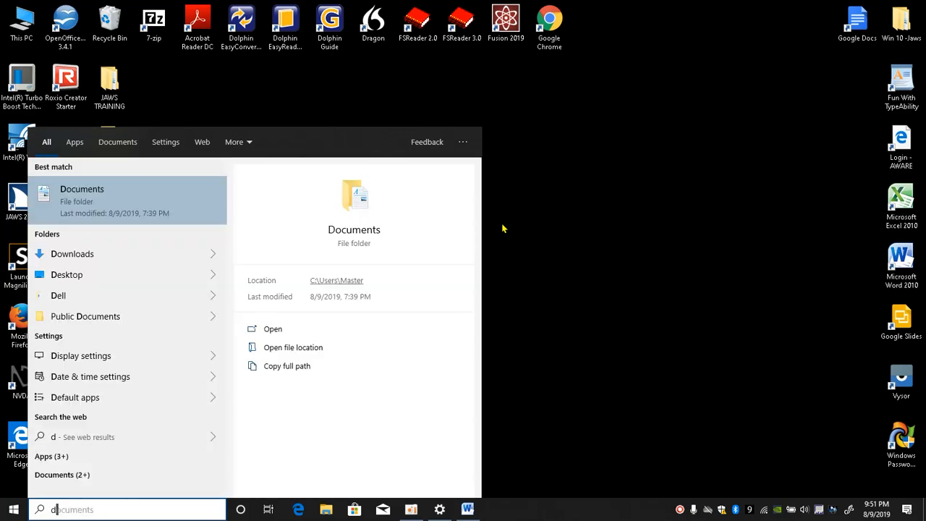
pyautogui.write('ispl')
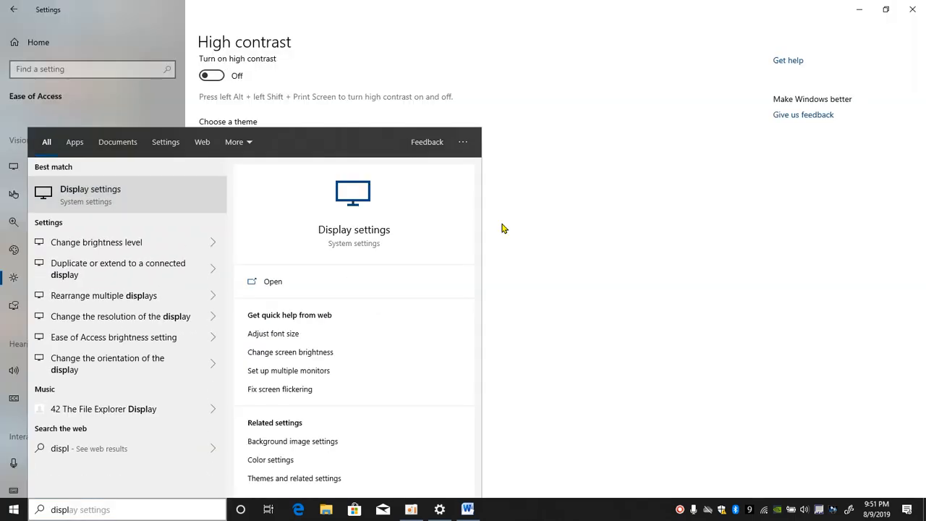
pyautogui.press('Return')
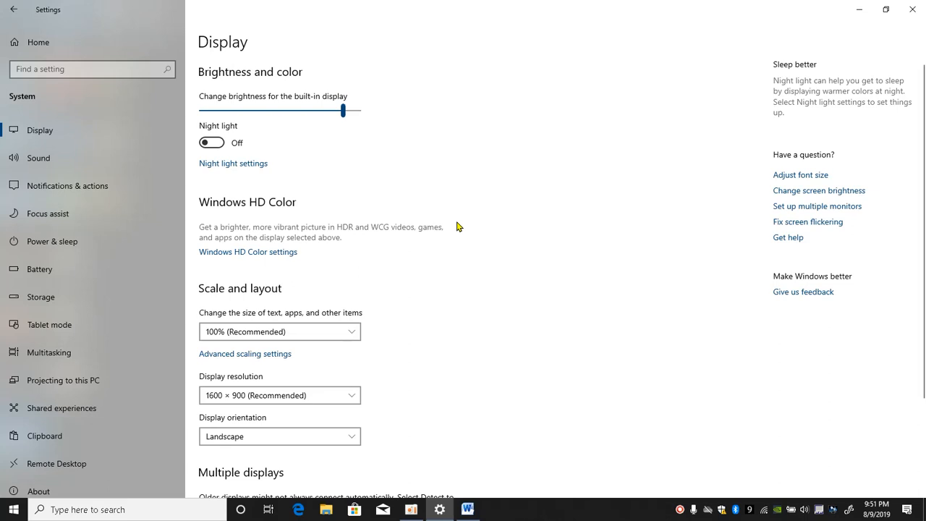
# - Search Windows for "personali" and open the Color settings page from the results
pyautogui.press('super')
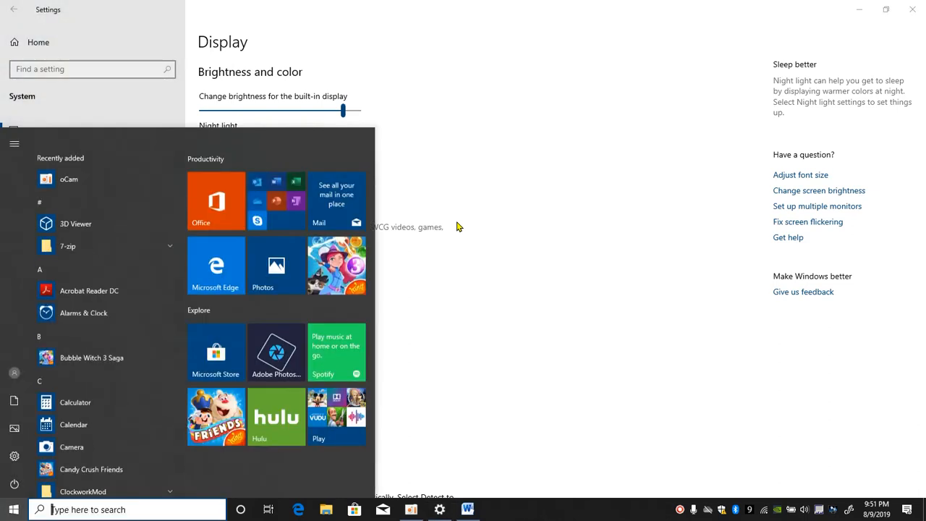
pyautogui.write('personal')
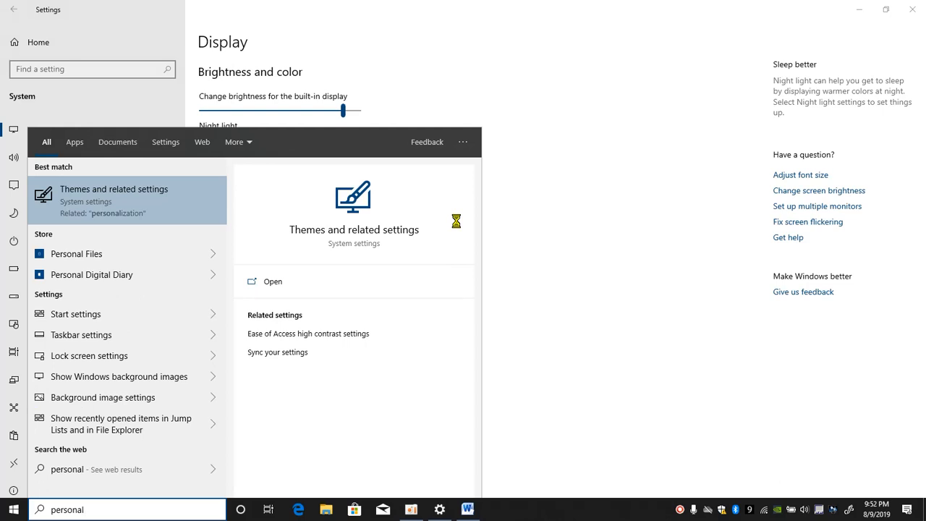
pyautogui.write('iz')
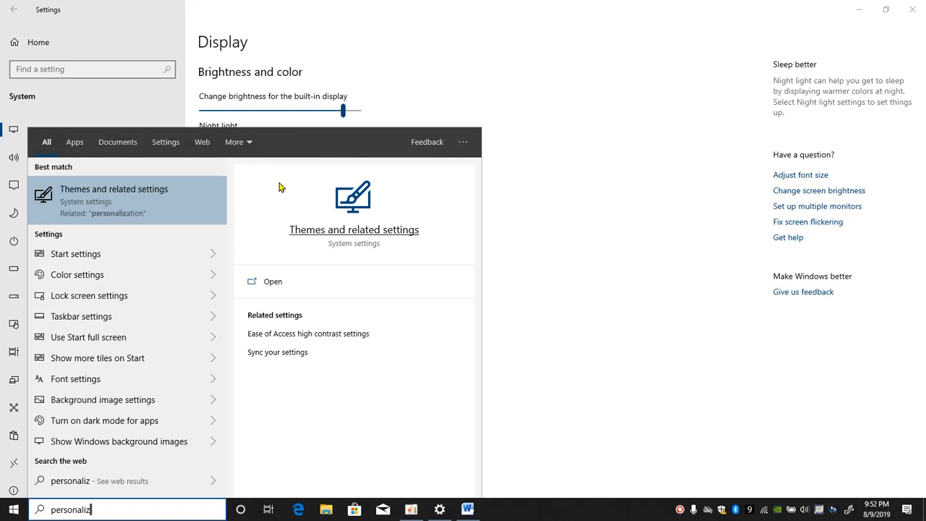
pyautogui.press('BackSpace')
pyautogui.press('BackSpace')
pyautogui.press('BackSpace')
pyautogui.press('BackSpace')
pyautogui.press('BackSpace')
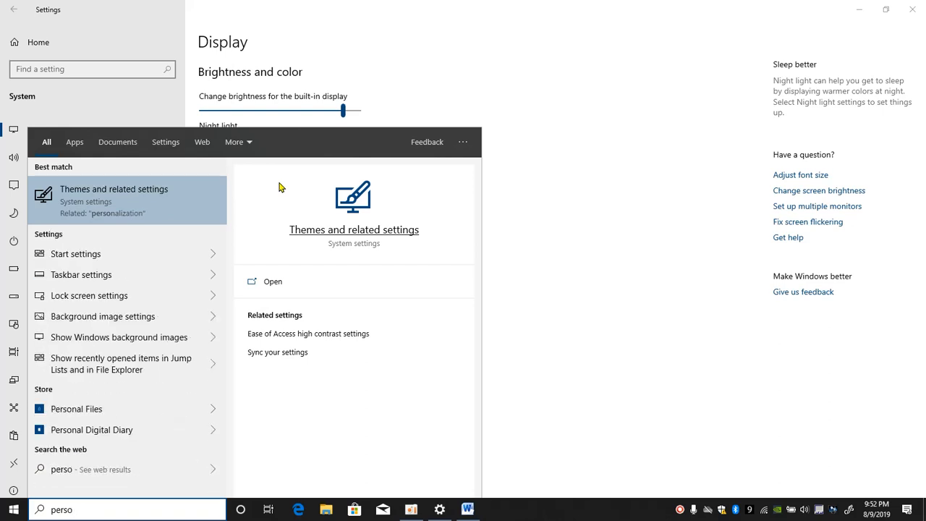
pyautogui.write('ali')
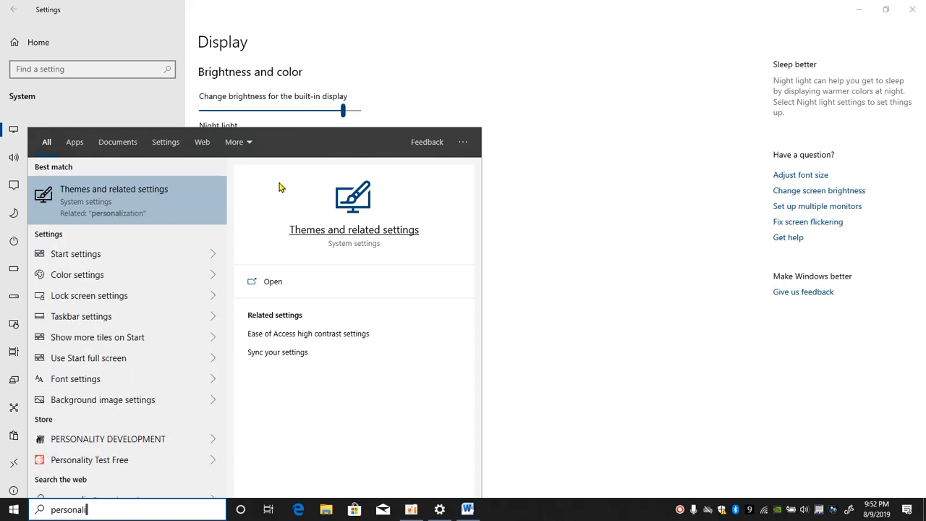
pyautogui.click(142, 274)
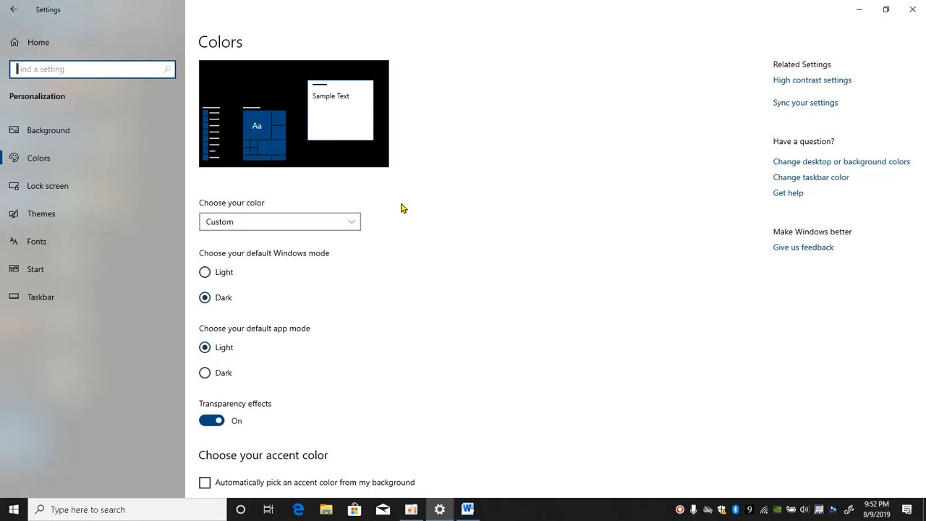
# - Search Windows for "color" and open Color settings again from those results
pyautogui.press('super')
pyautogui.write('col')
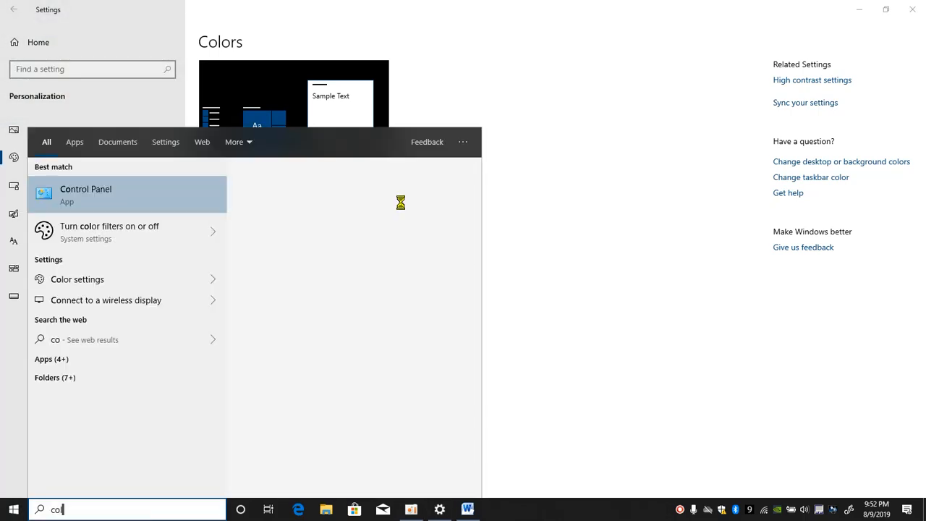
pyautogui.write('o')
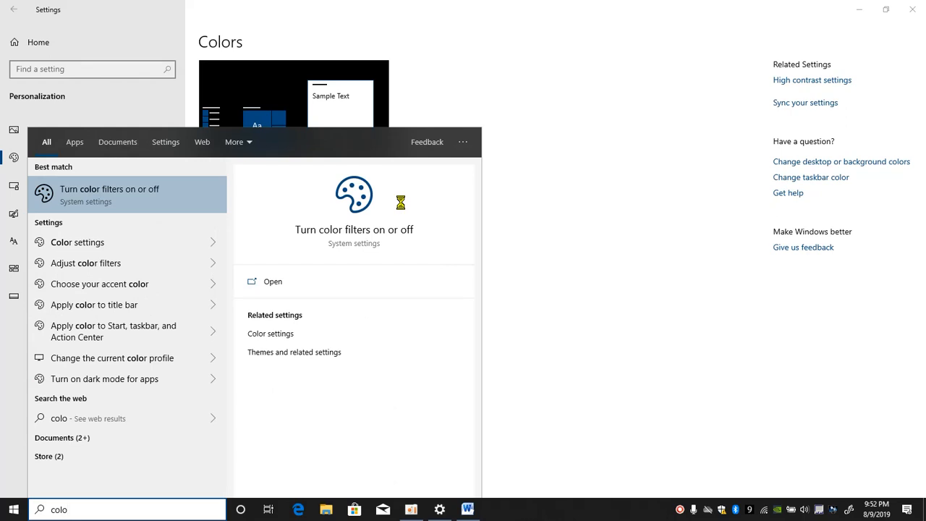
pyautogui.write('r')
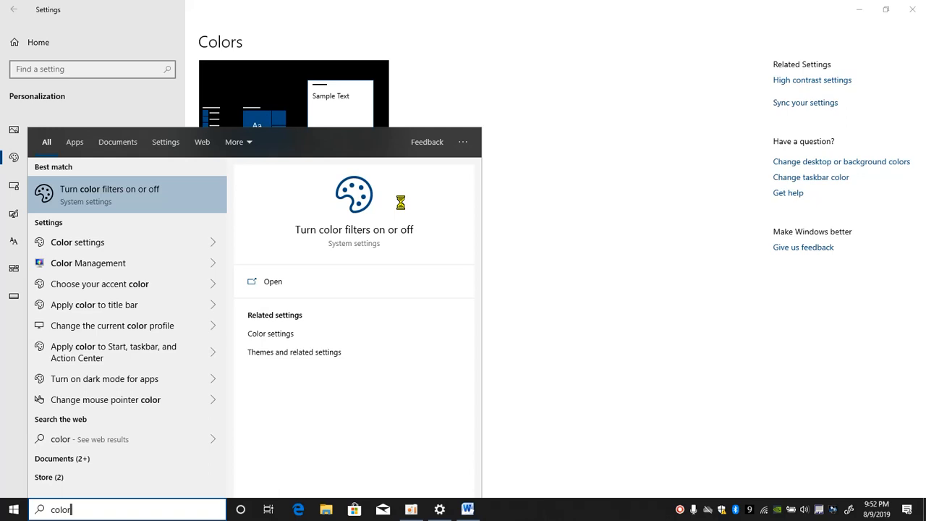
pyautogui.press('Down')
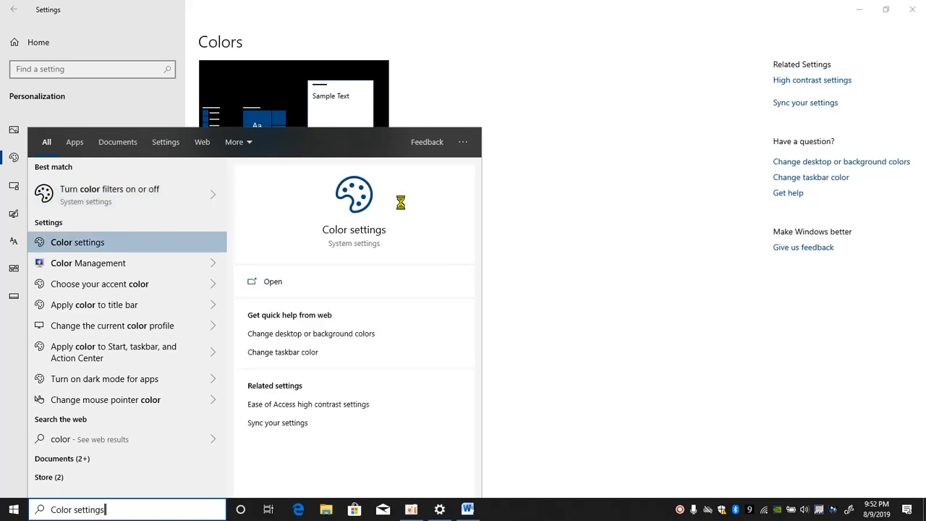
pyautogui.press('Return')
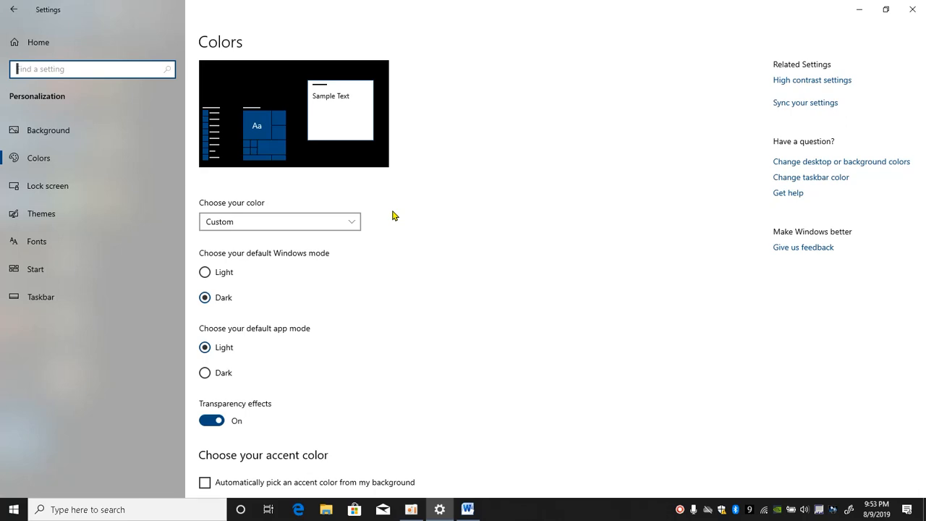
# - Try the Light default Windows mode, return it to Dark, and set the default app mode to Dark
pyautogui.click(204, 272)
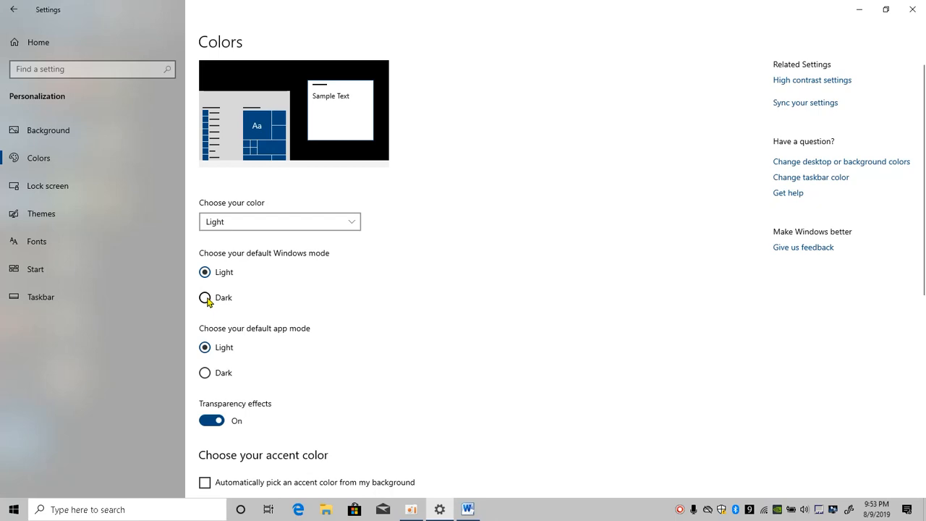
pyautogui.click(205, 298)
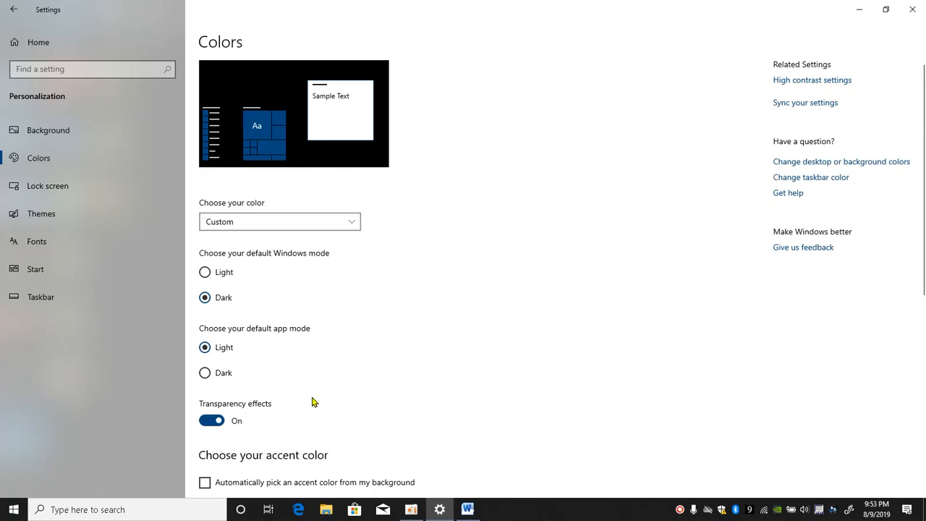
pyautogui.click(207, 377)
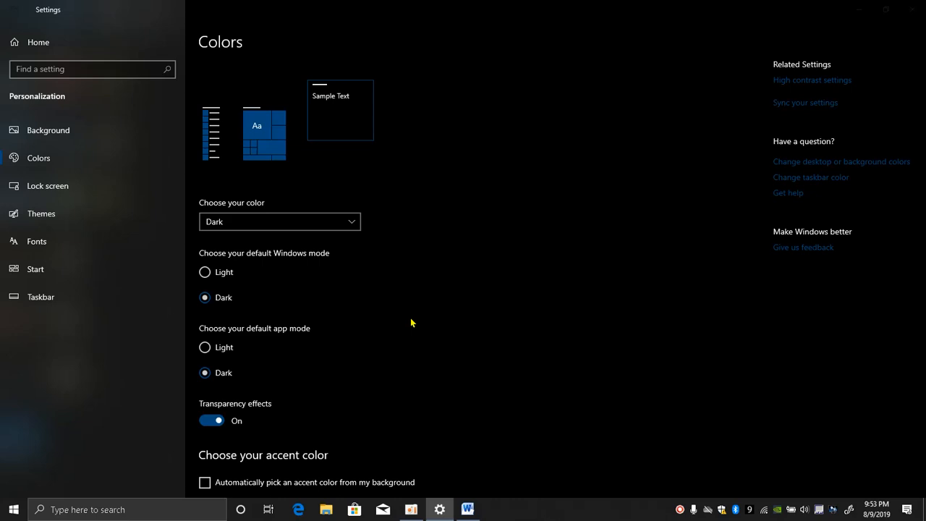
# - Look over the accent color choices on the Colors page, then show the desktop
pyautogui.scroll(-2, 411, 323)
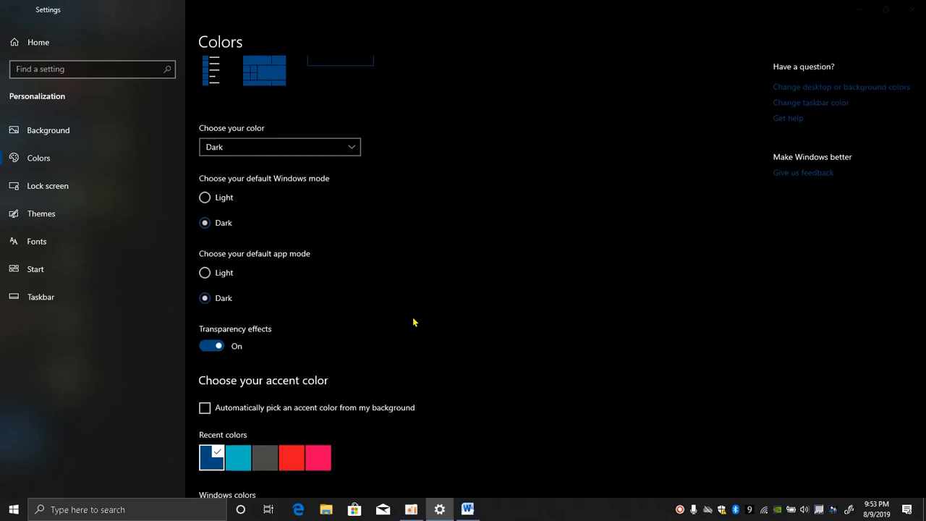
pyautogui.scroll(-3, 413, 322)
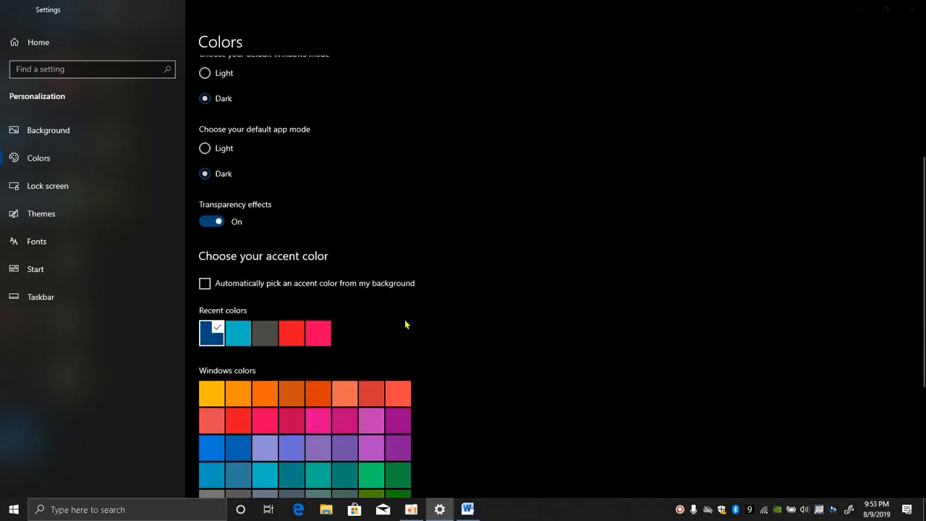
pyautogui.scroll(-1, 442, 325)
pyautogui.scroll(2, 442, 326)
pyautogui.scroll(5, 442, 326)
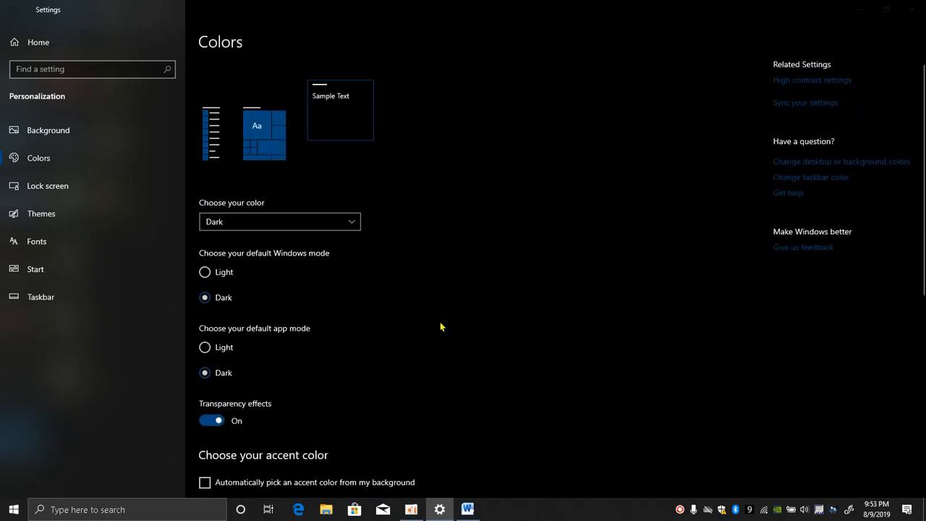
pyautogui.press('super+d')
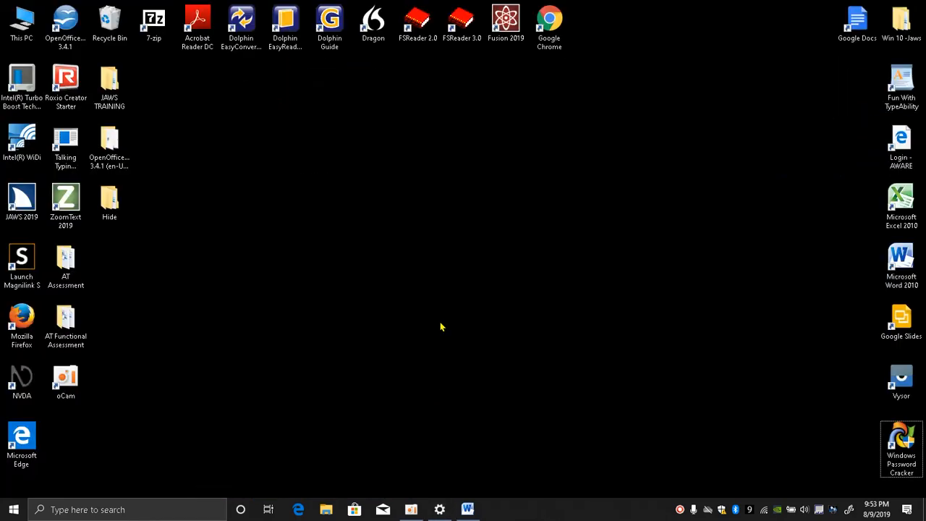